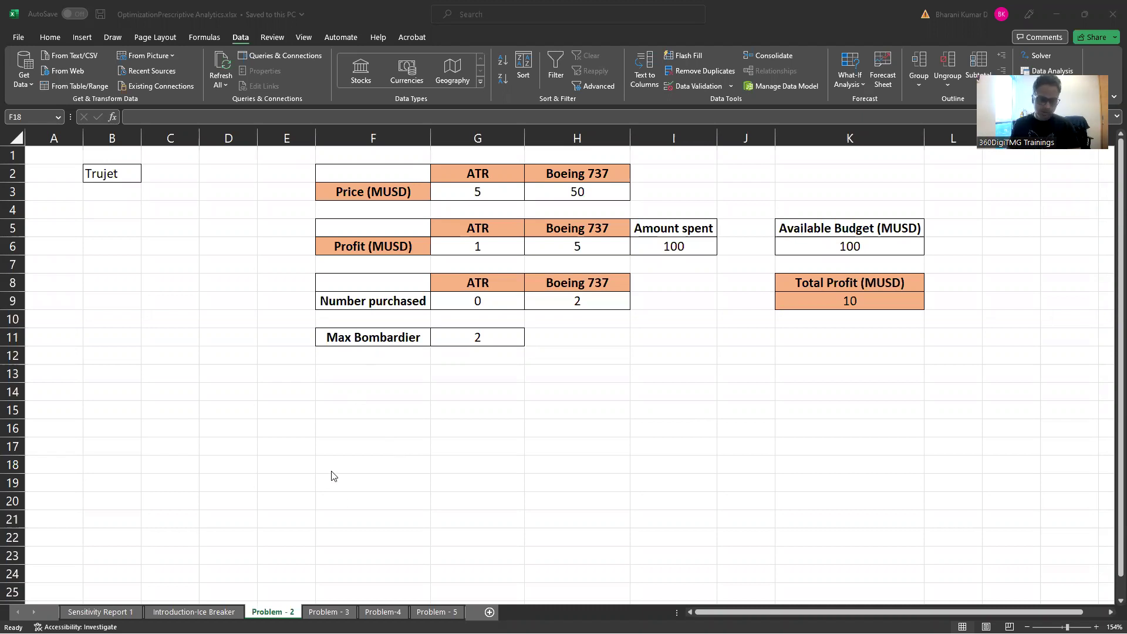
Bring the FreeMind optimisation mind map forward and start Epic Pen annotation.
key(alt+Tab)
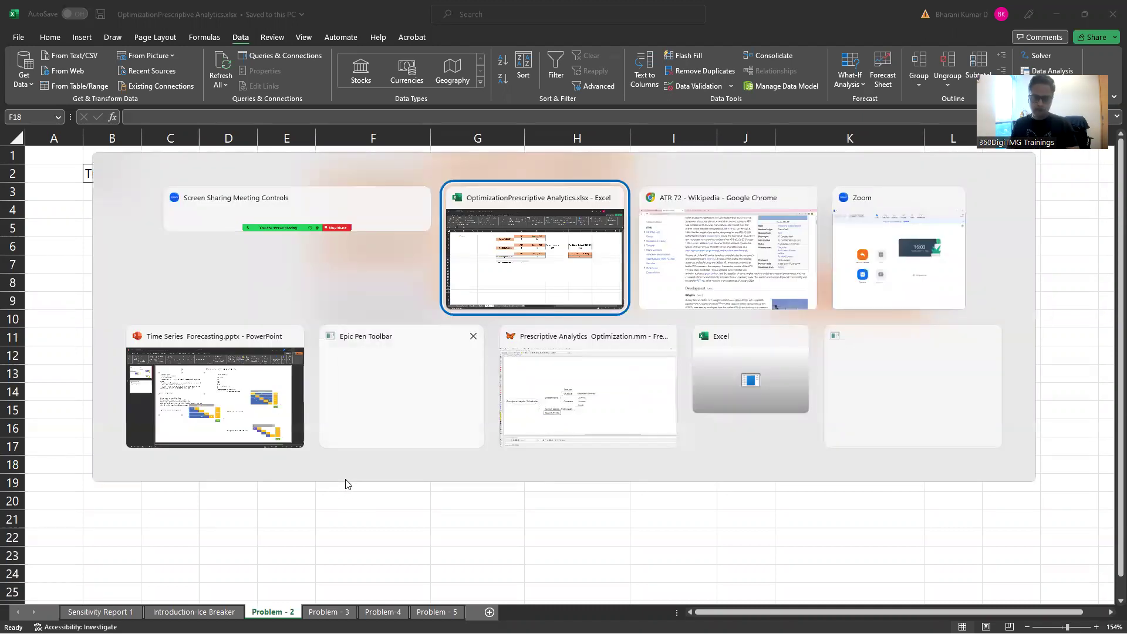
click(624, 373)
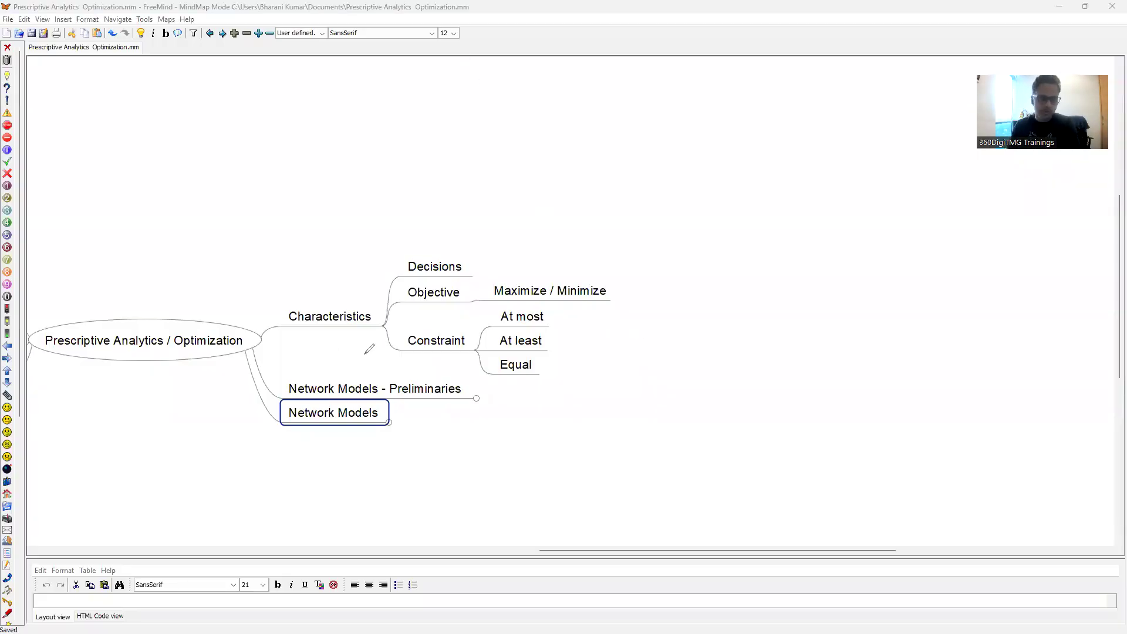
key(ctrl+shift+p)
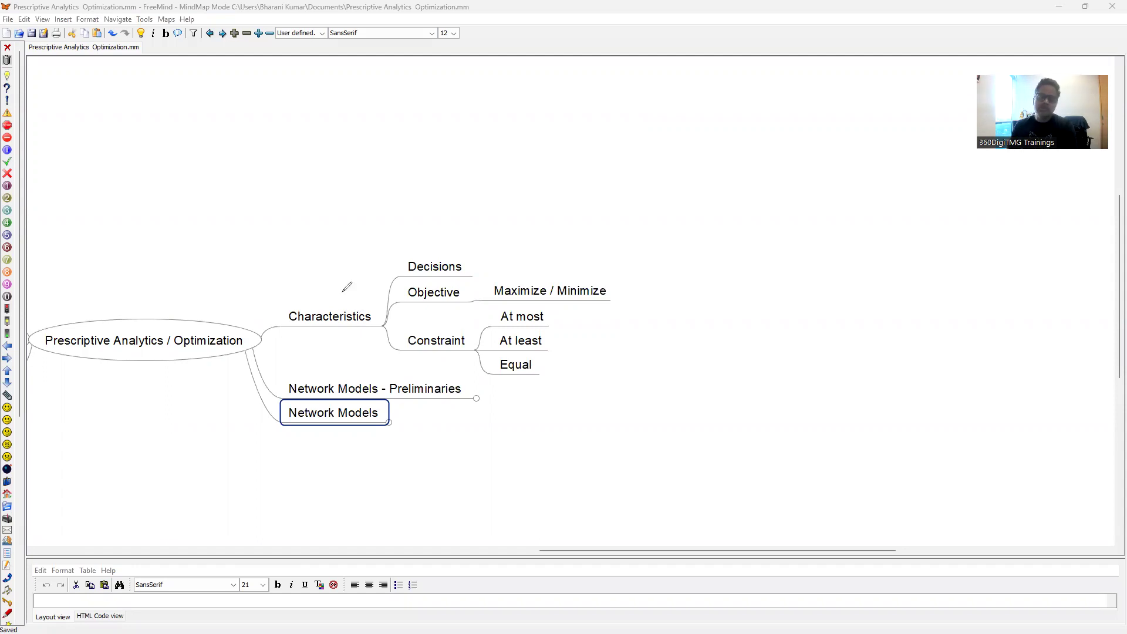
Tick Decisions, Objective and Constraint, then clear the ink and return to Excel.
click(390, 265)
drag(389, 259, 415, 250)
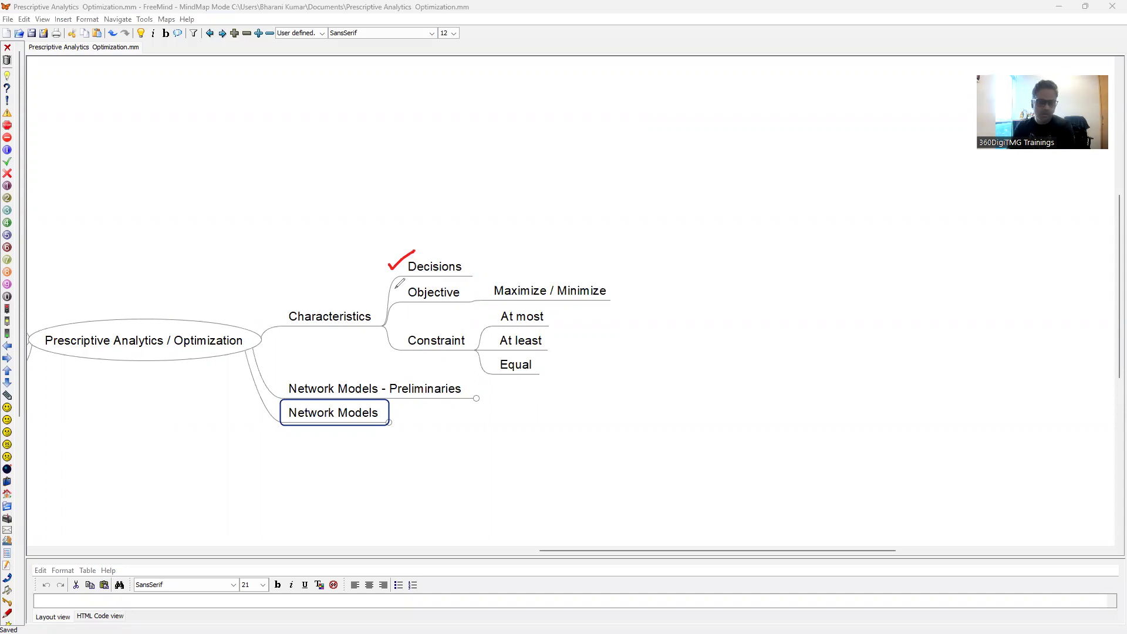
drag(389, 288, 408, 280)
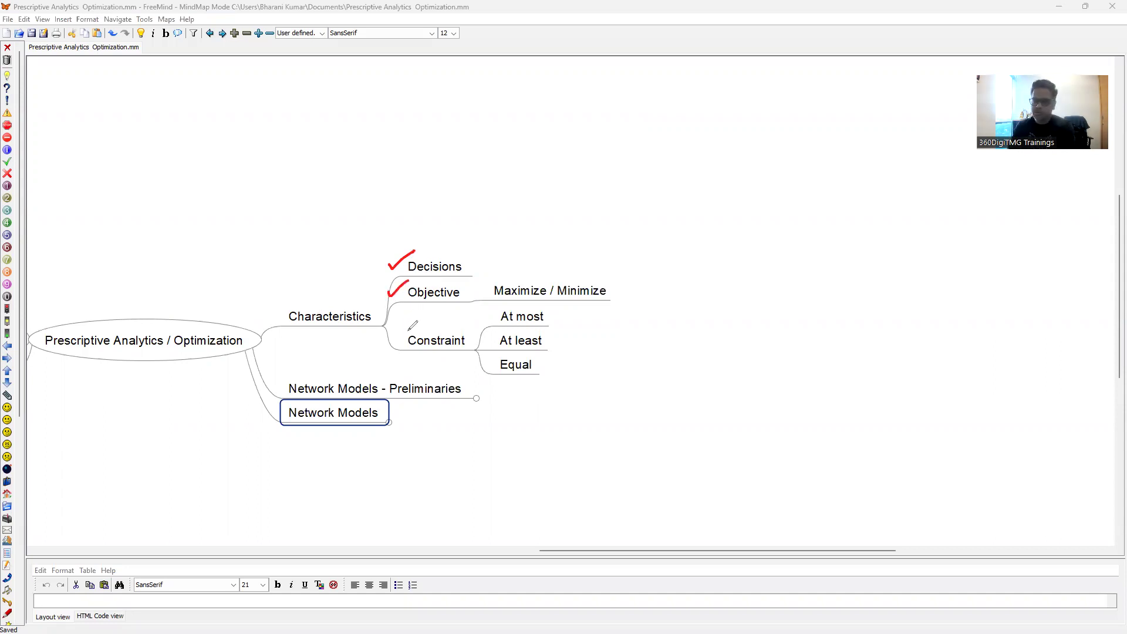
drag(390, 337, 412, 325)
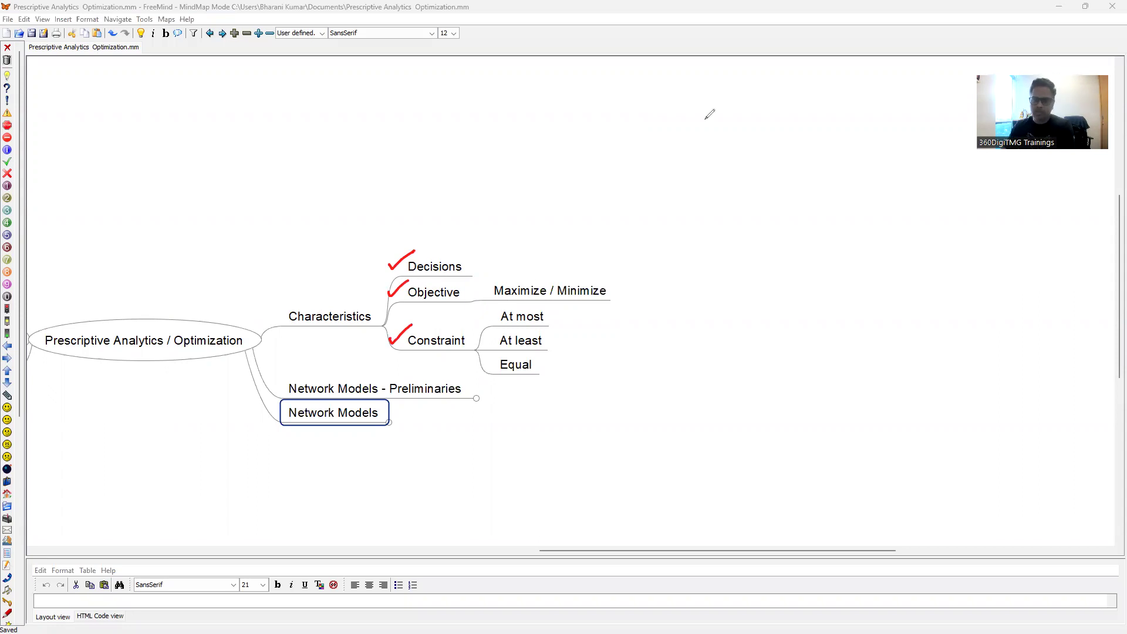
key(Escape)
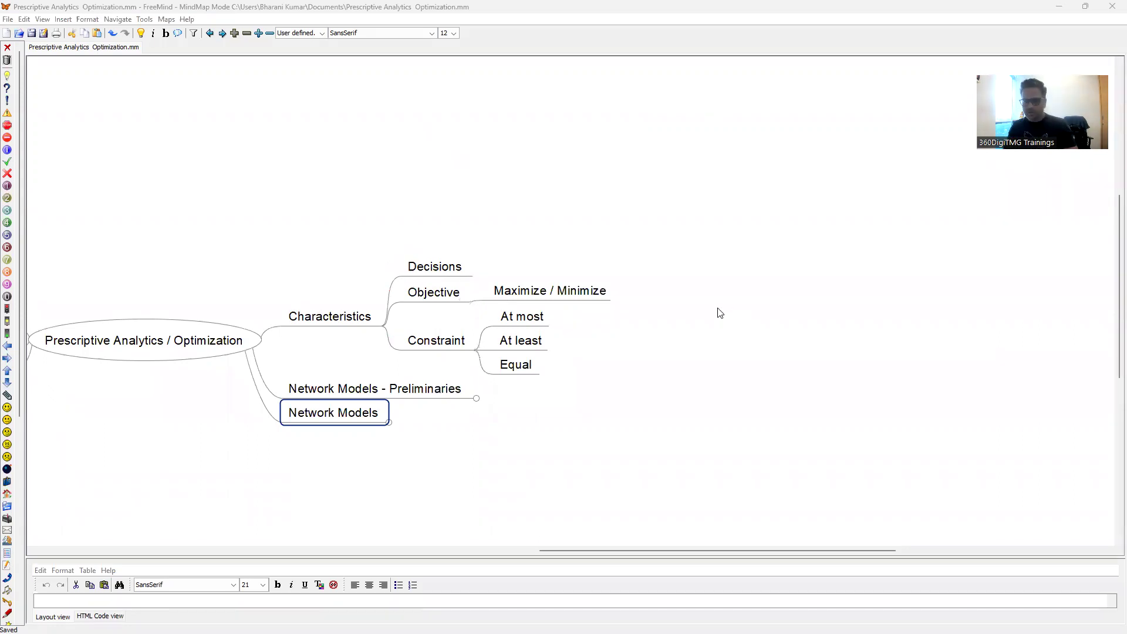
key(alt+Tab)
key(alt+Tab)
key(alt+Tab)
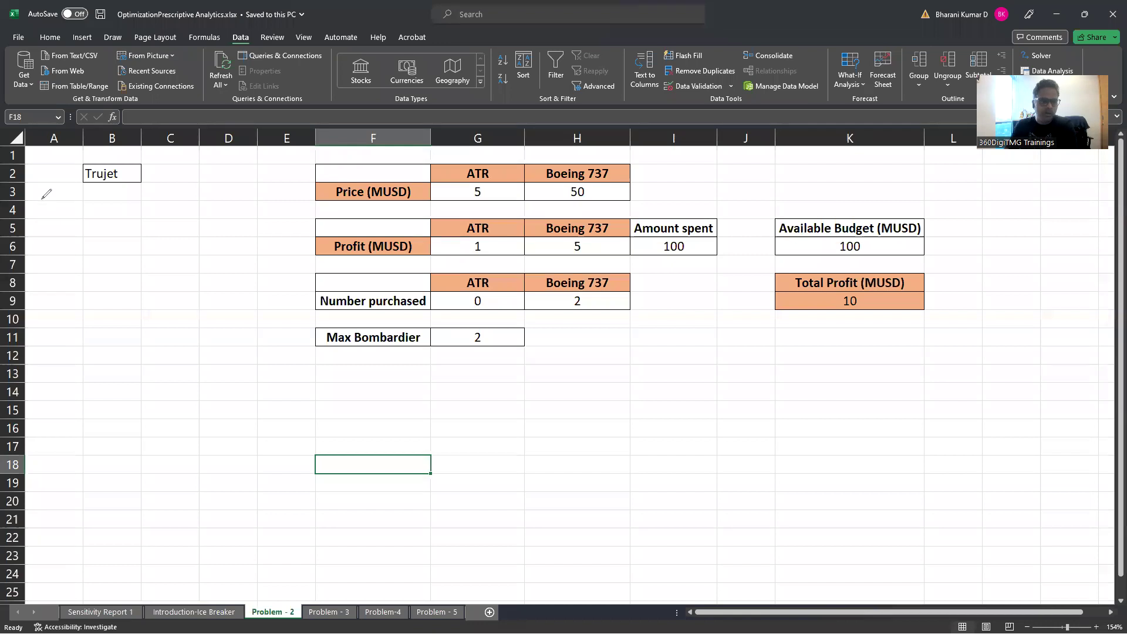
drag(39, 202, 81, 188)
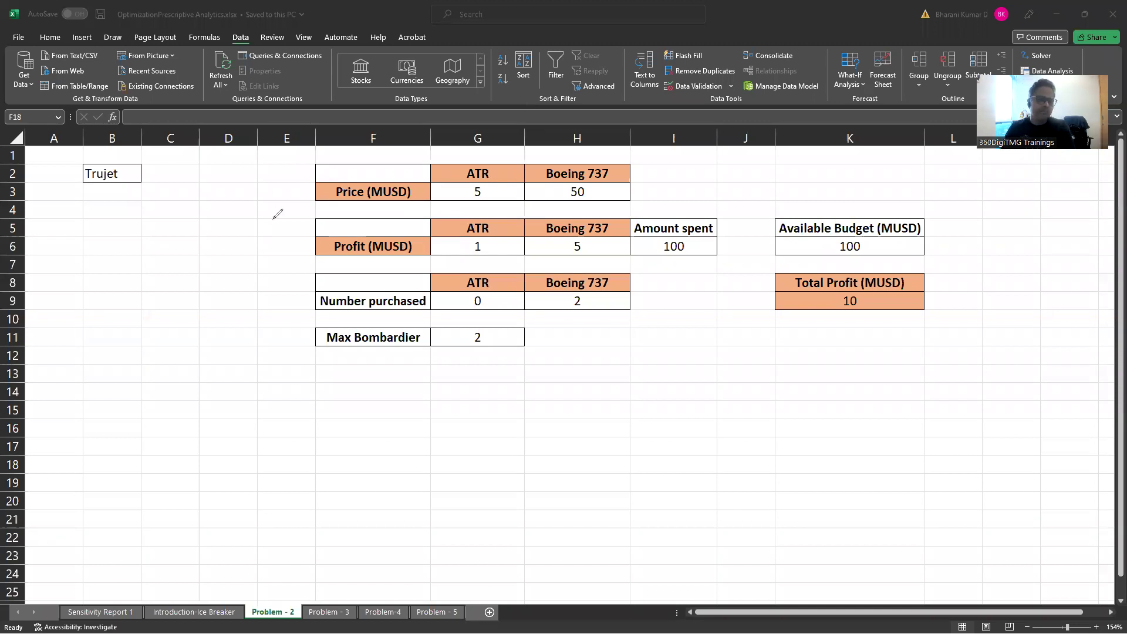
Arrow the Price (MUSD) row, circle the ATR price 5 and the Boeing 737 price, then erase the ink.
drag(286, 193, 309, 192)
drag(302, 187, 303, 198)
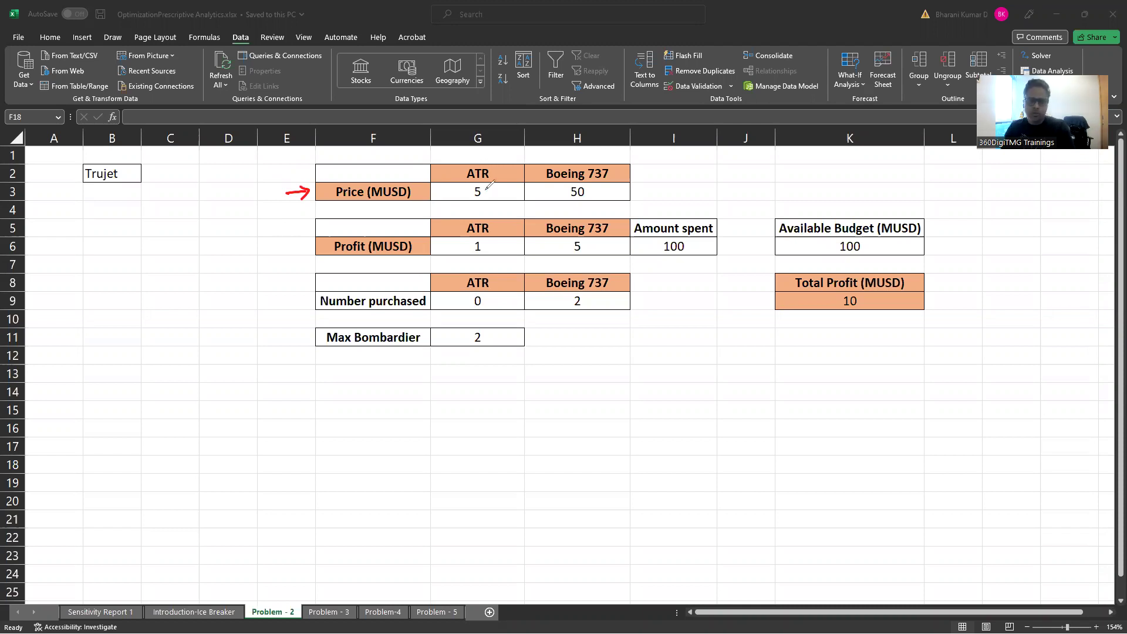
drag(479, 184, 479, 206)
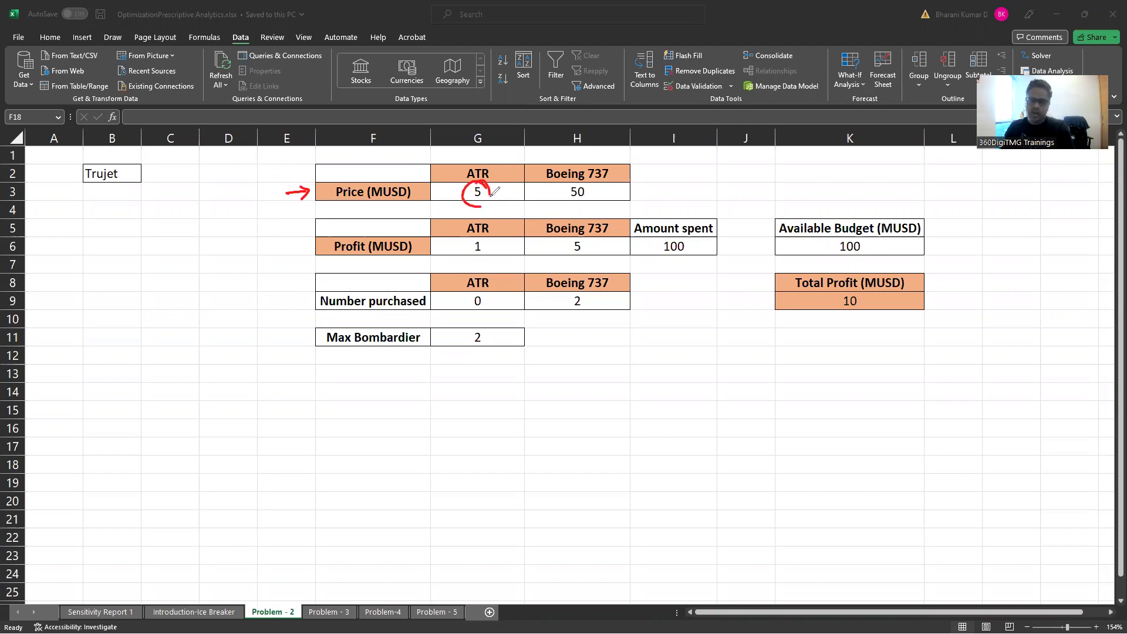
mouse_move(608, 172)
mouse_down()
mouse_move(563, 179)
mouse_move(605, 176)
mouse_move(561, 194)
mouse_move(587, 206)
mouse_up()
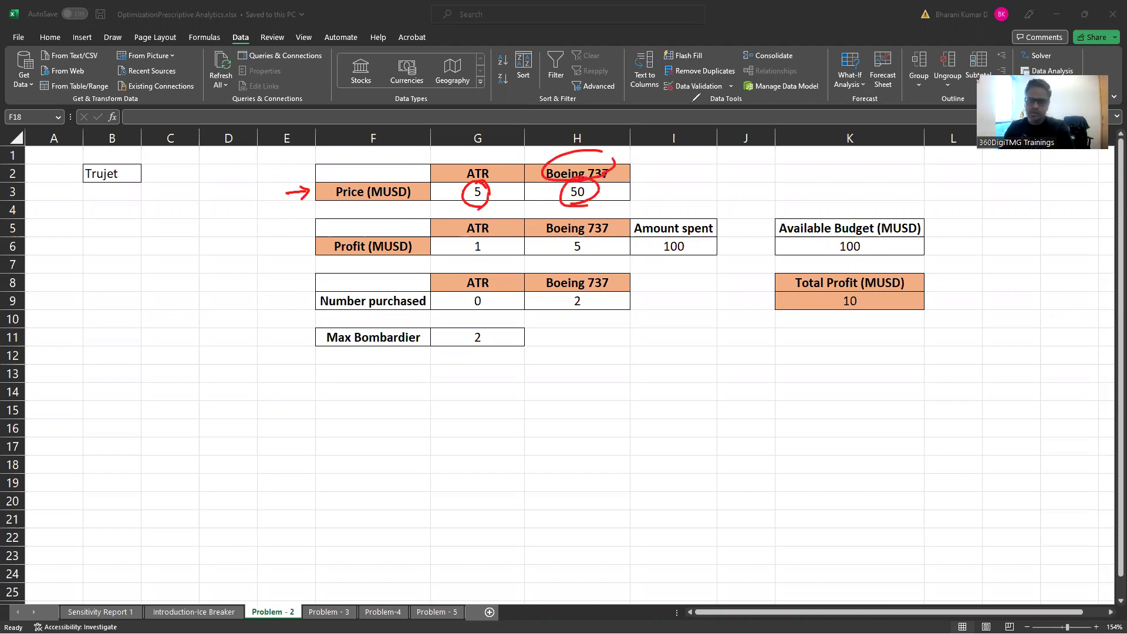
key(Escape)
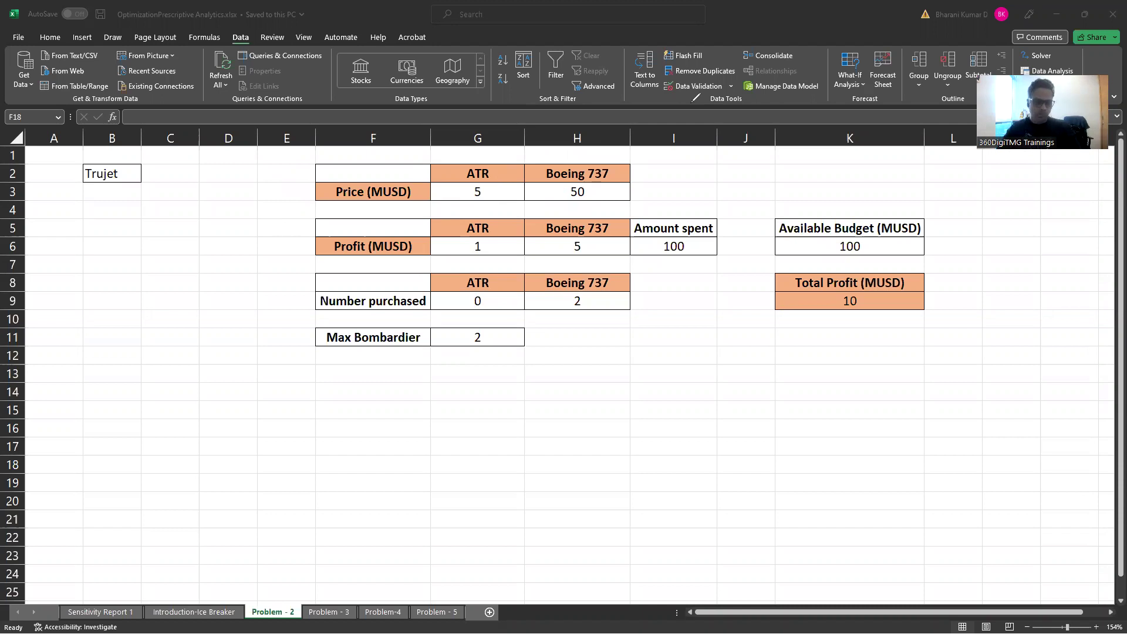
key(alt+Tab)
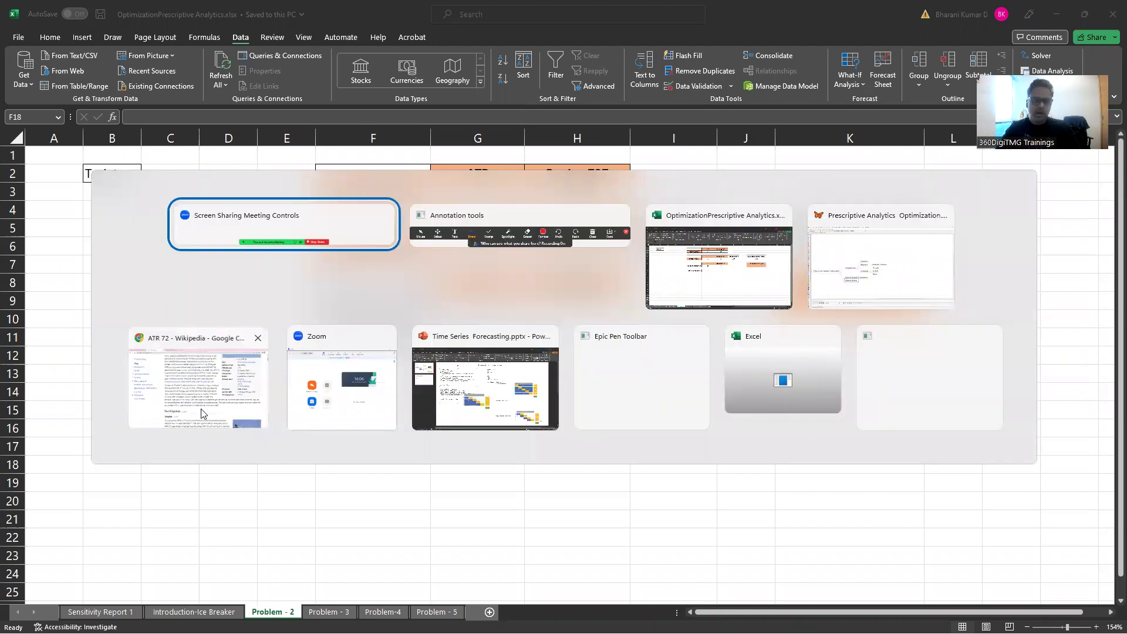
Scroll the ATR 72 article back to its intro, then move to the Boeing 737 NG tab.
click(201, 412)
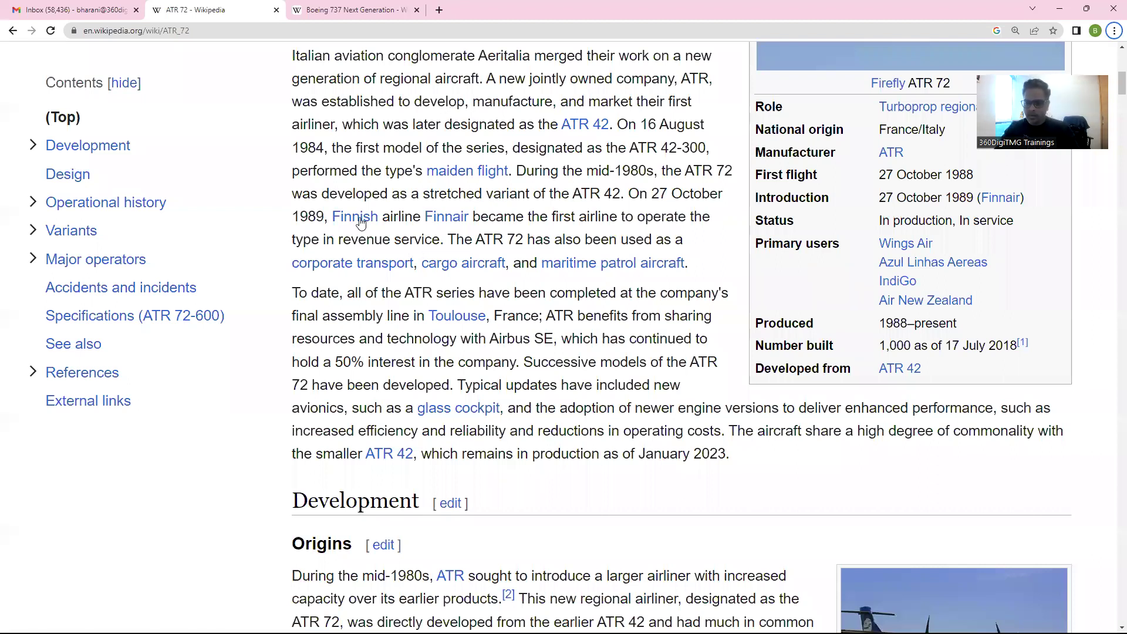
scroll(360, 223, up, 1)
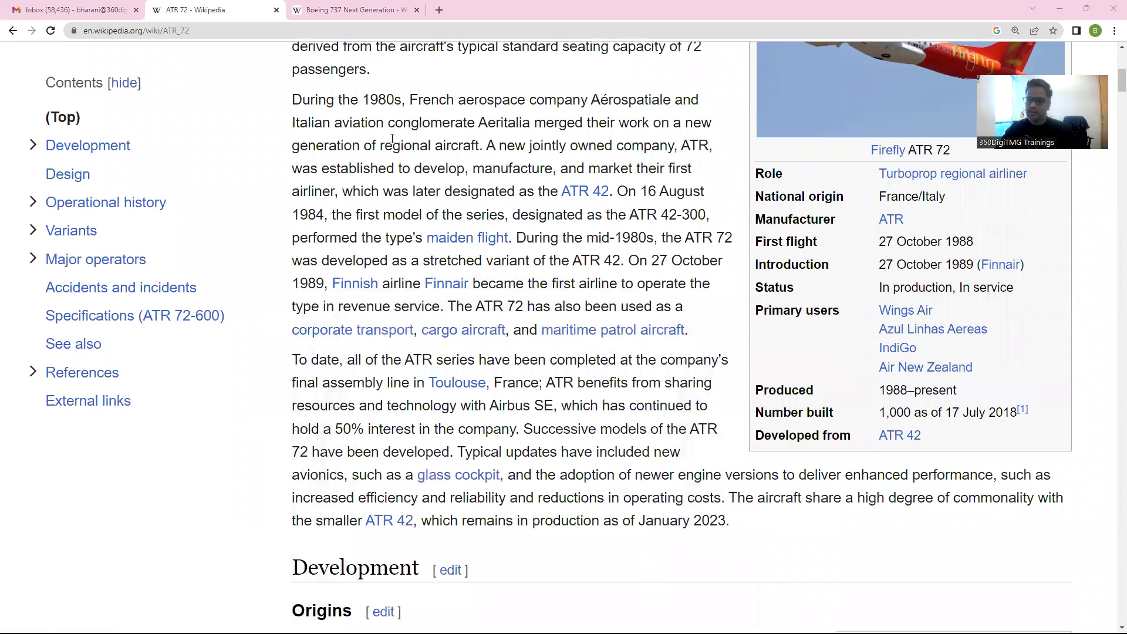
scroll(392, 139, up, 3)
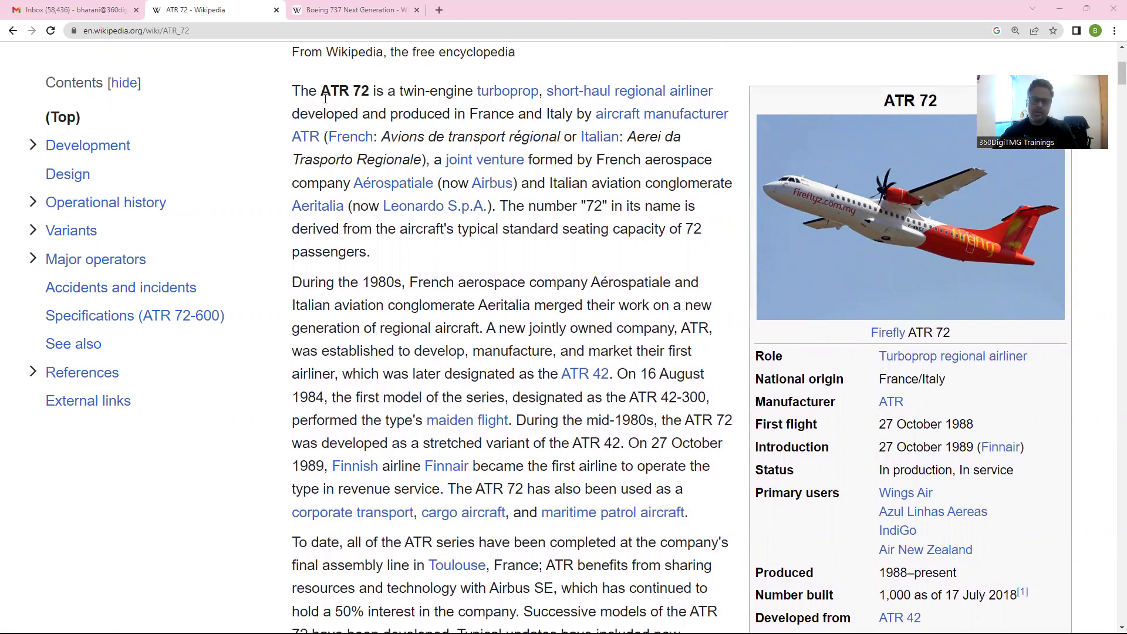
scroll(598, 261, up, 1)
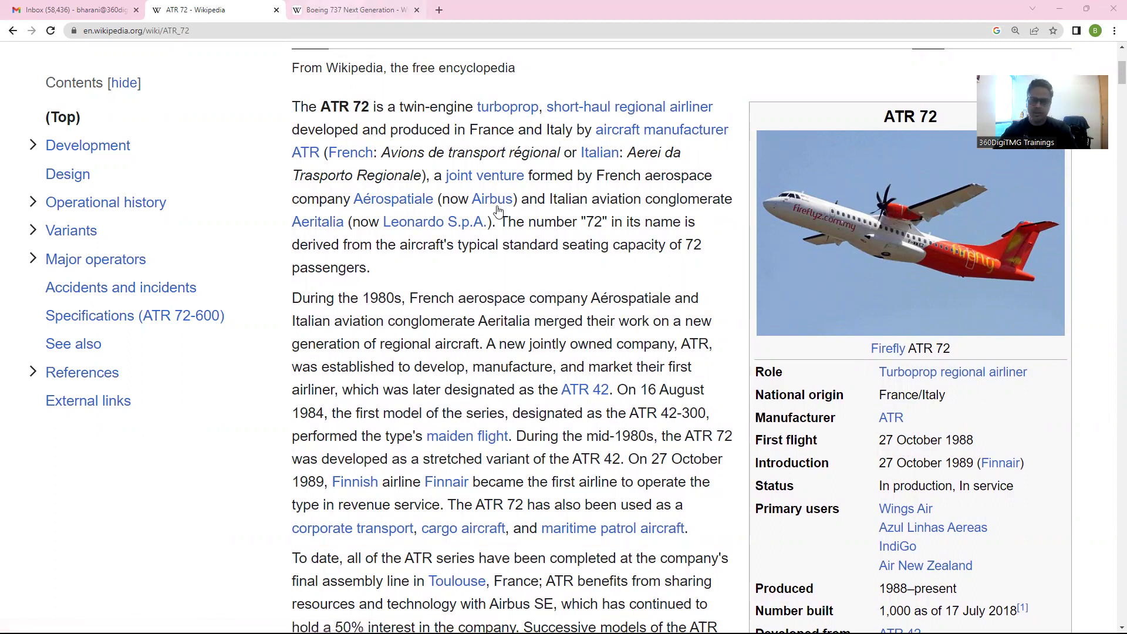
key(ctrl+Tab)
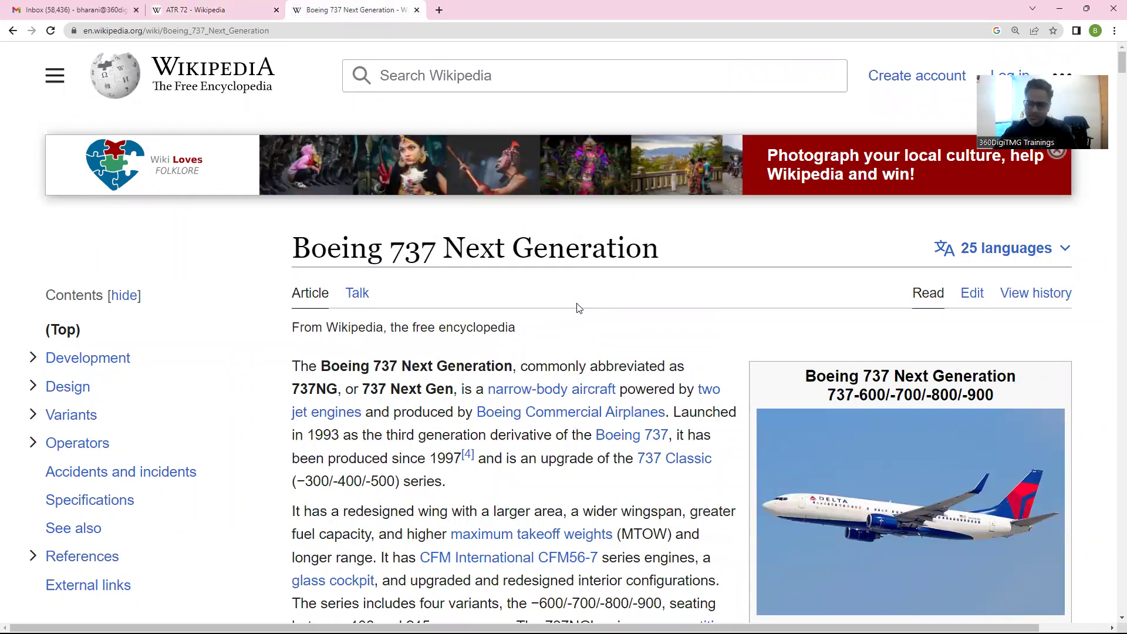
Scroll the 737 NG article and highlight its 215 passengers seating figure.
scroll(578, 308, down, 3)
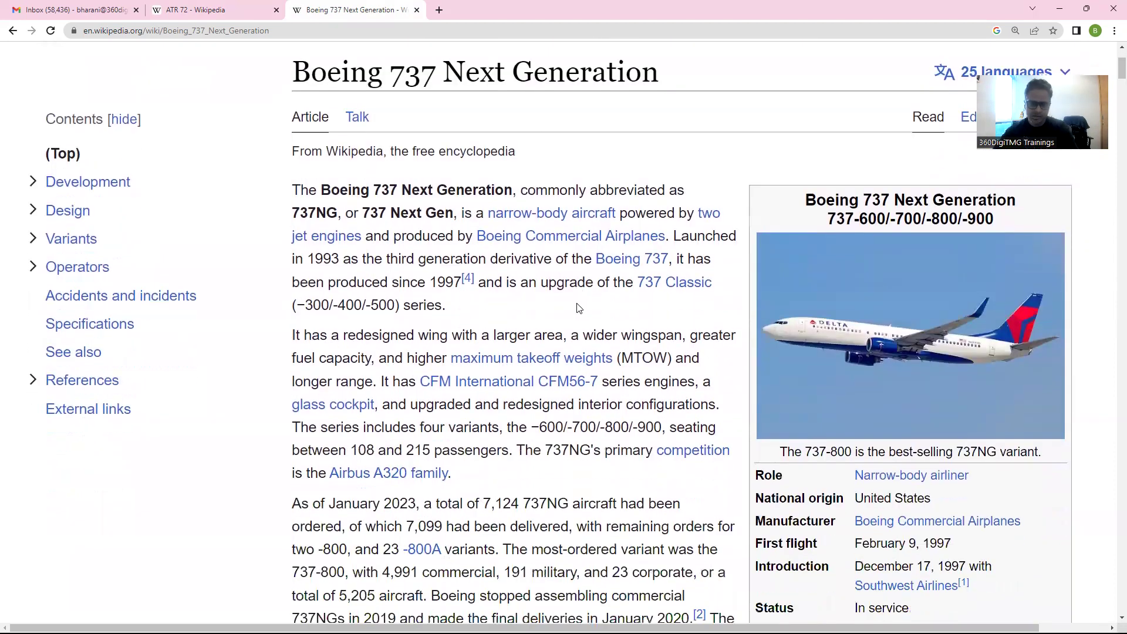
scroll(579, 307, down, 2)
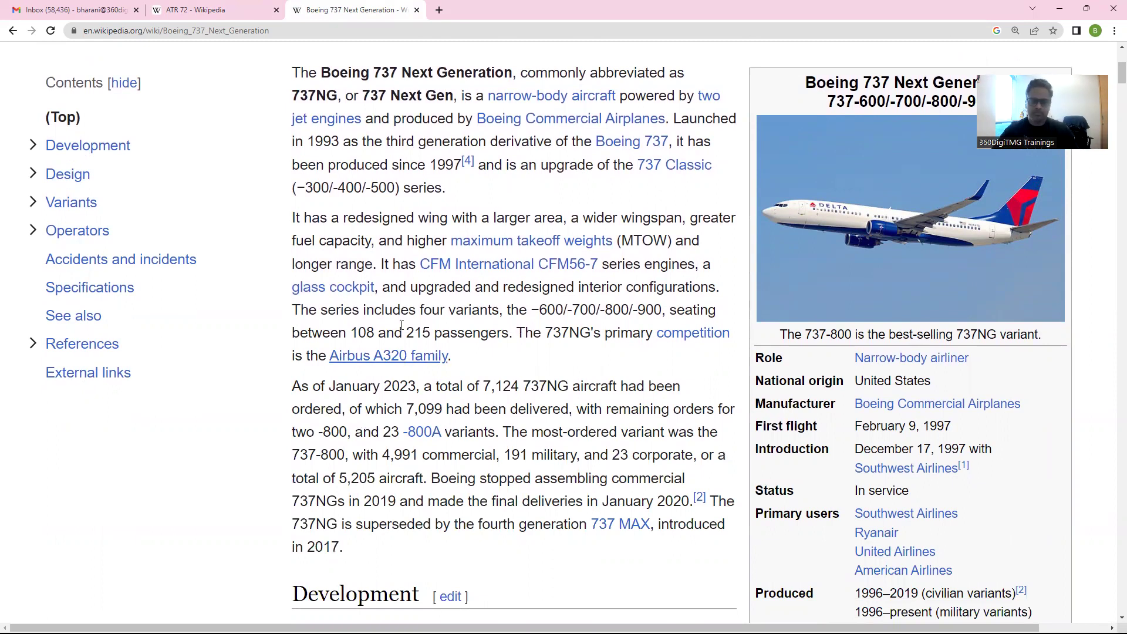
drag(406, 333, 510, 332)
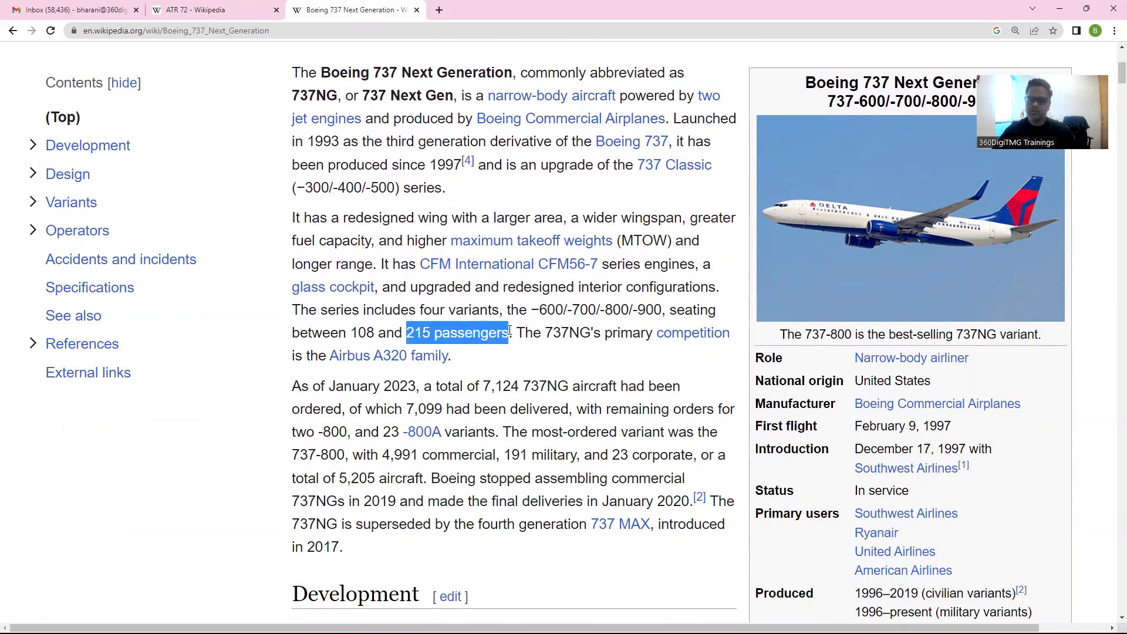
click(588, 361)
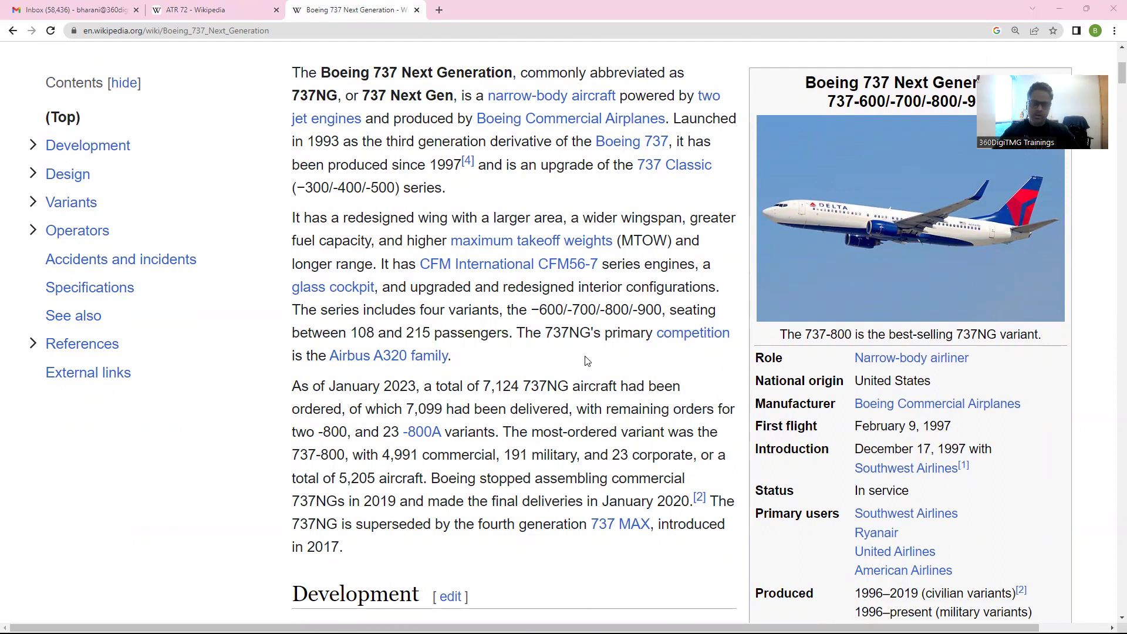
key(alt+Tab)
key(alt+Tab)
key(alt+Tab)
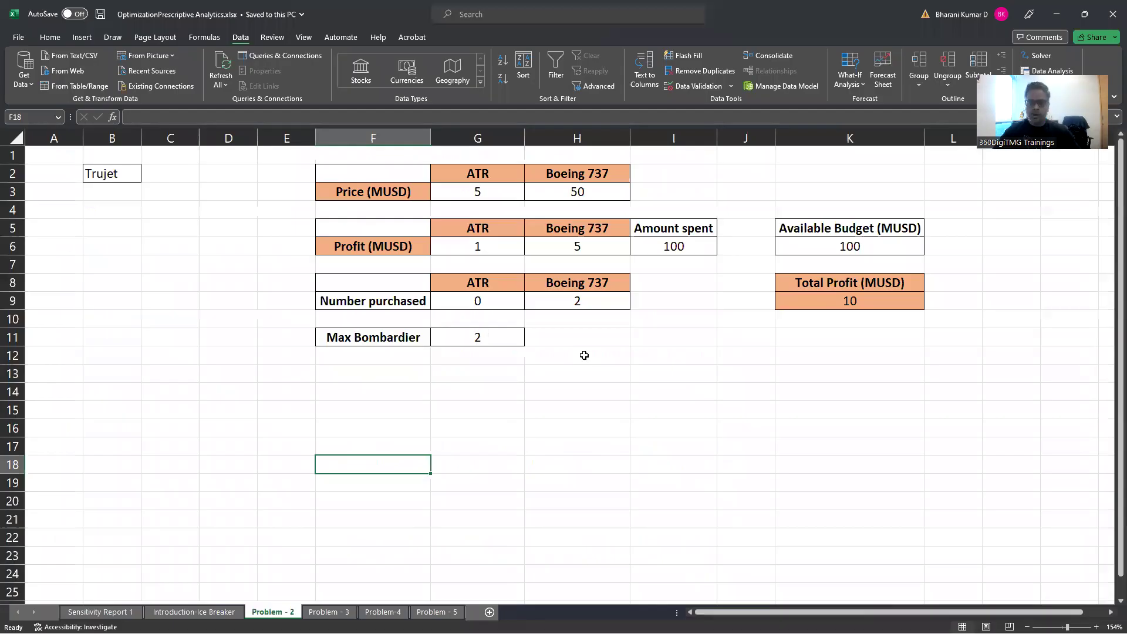
Select the ATR and Boeing 737 prices in G3 and H3 and the ATR profit in G6.
click(478, 194)
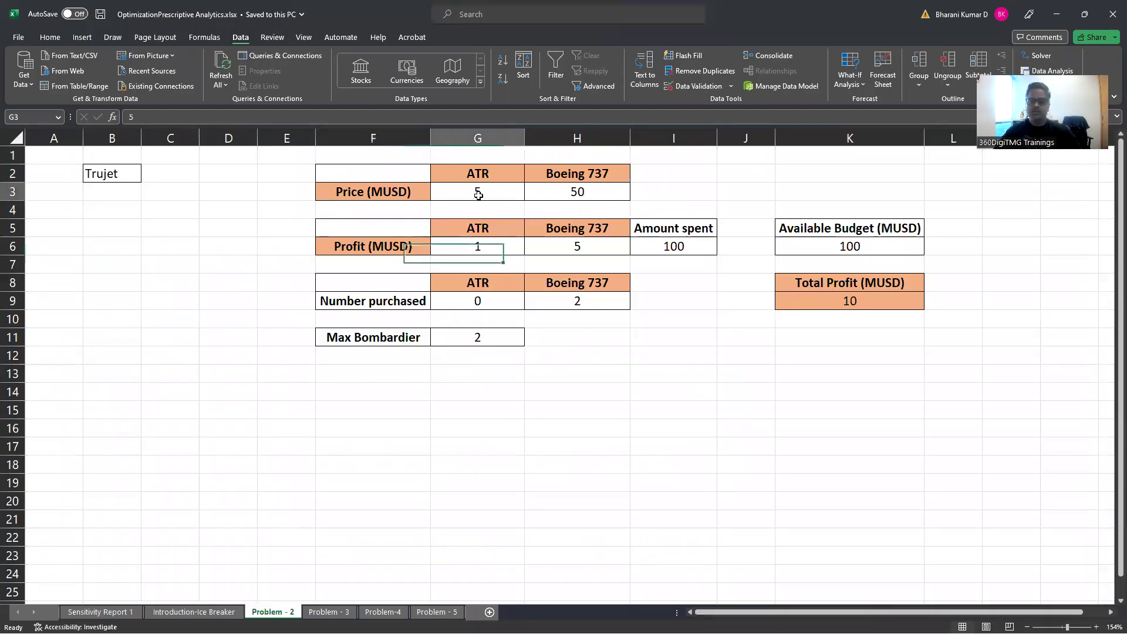
click(607, 194)
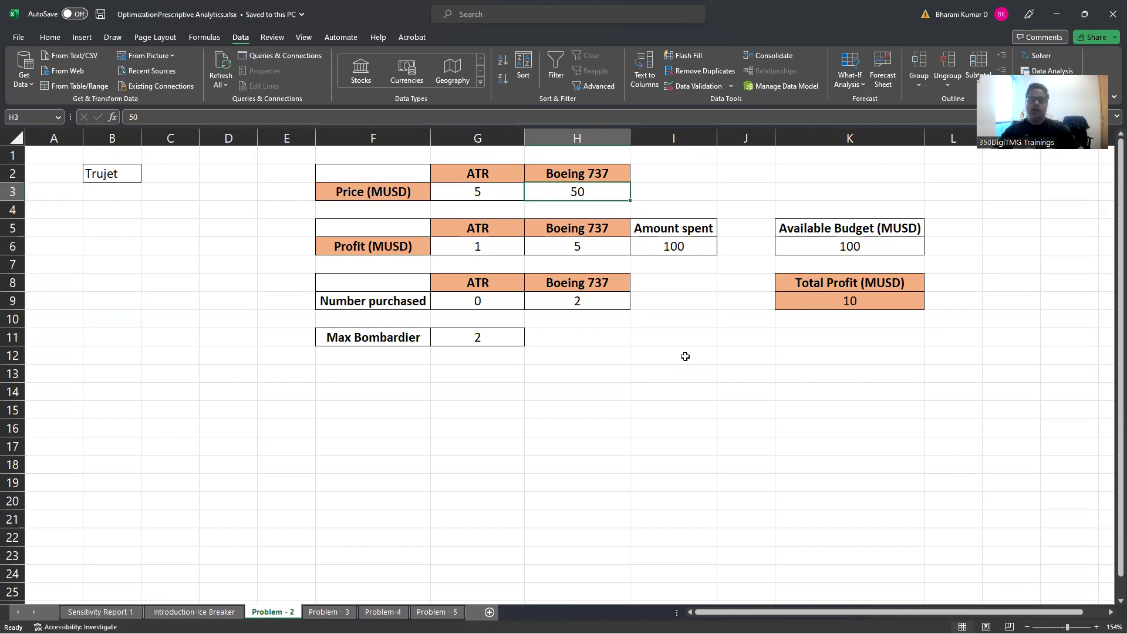
click(497, 246)
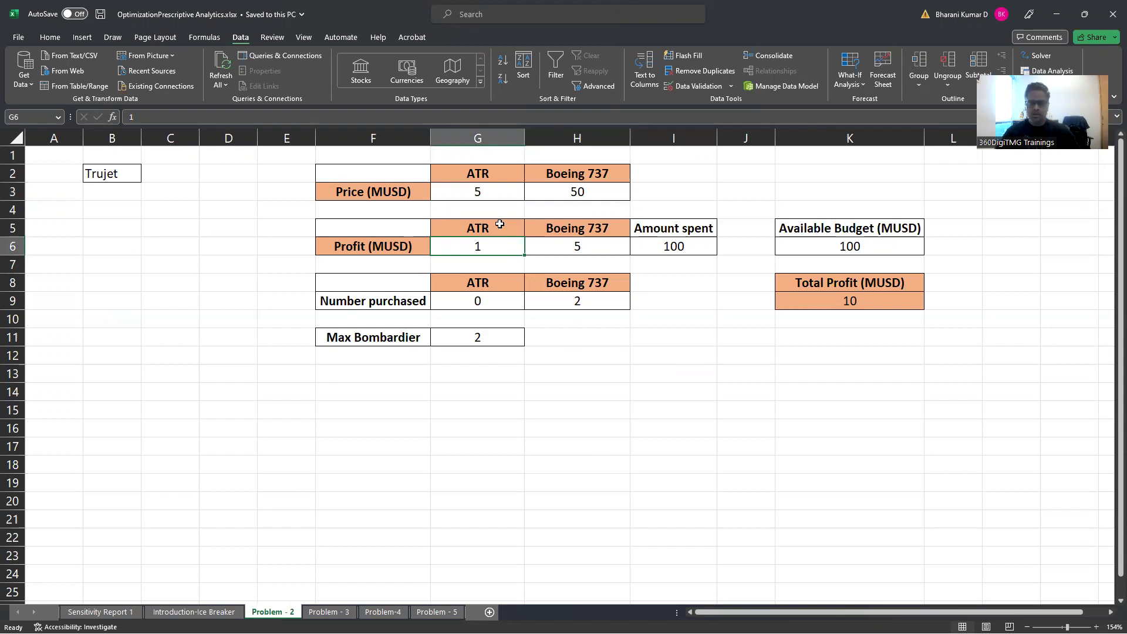
click(500, 226)
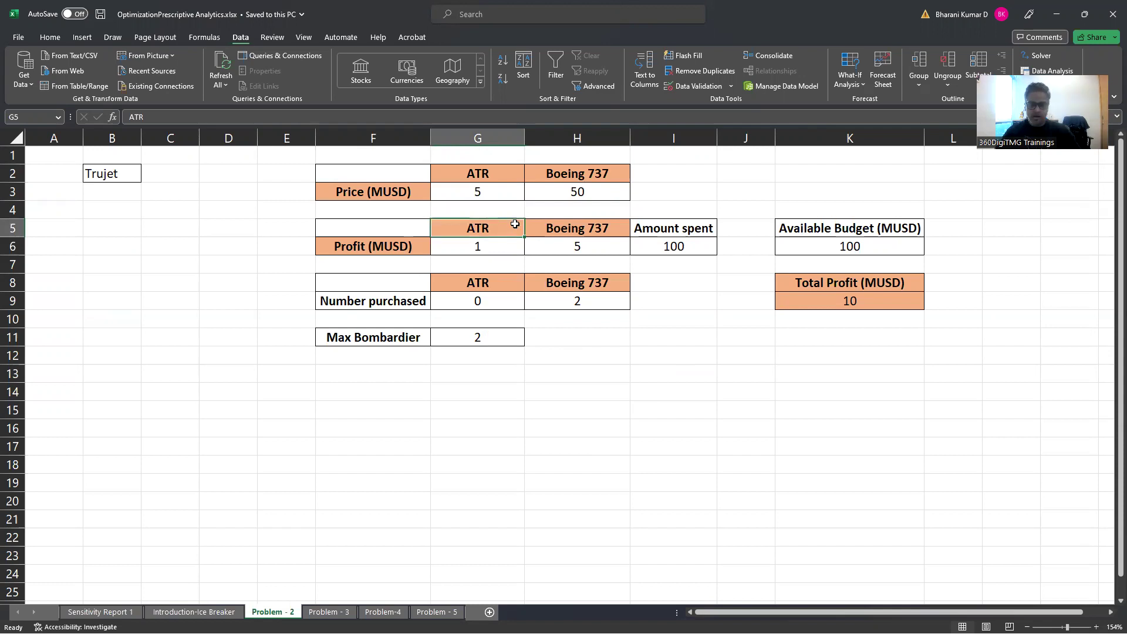
Insert a blank column I before the Amount spent column.
click(654, 137)
right_click(656, 140)
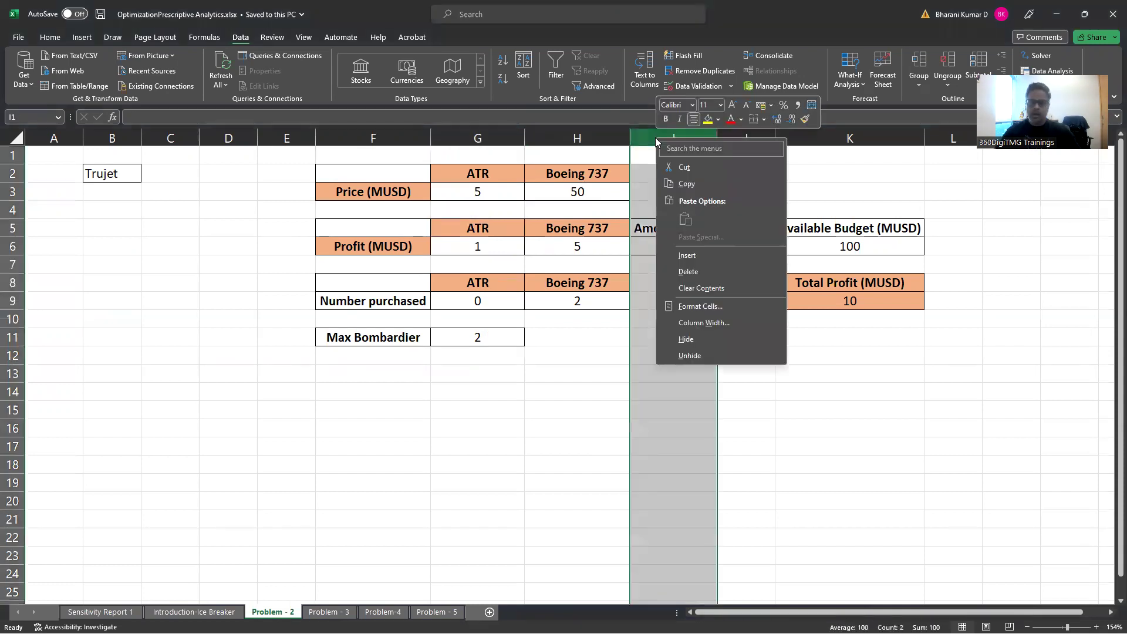
click(690, 261)
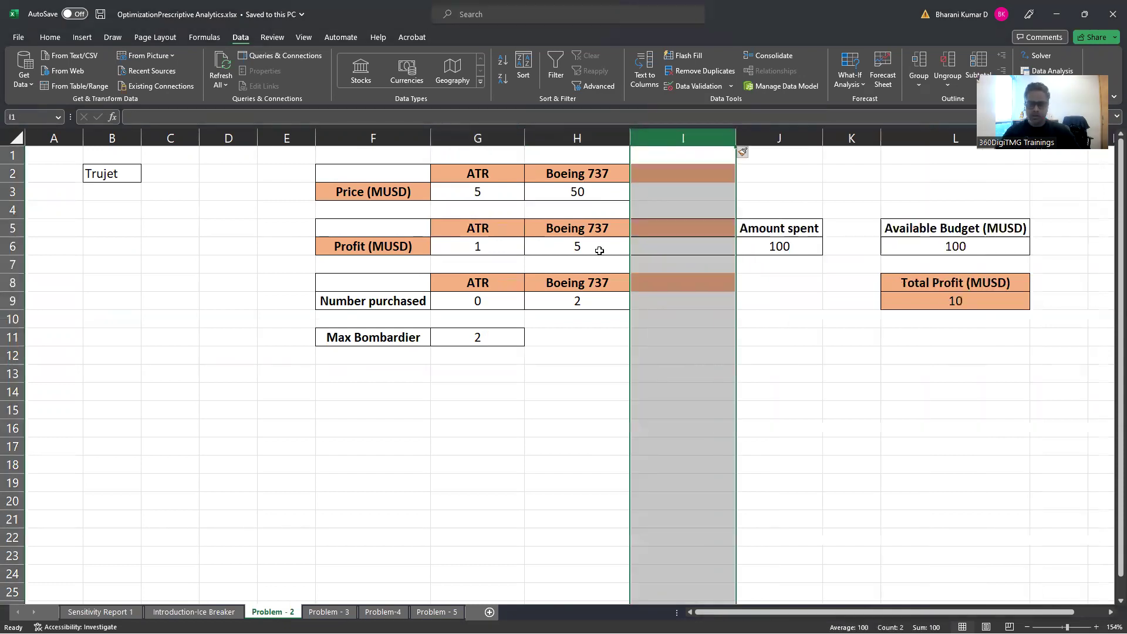
click(602, 248)
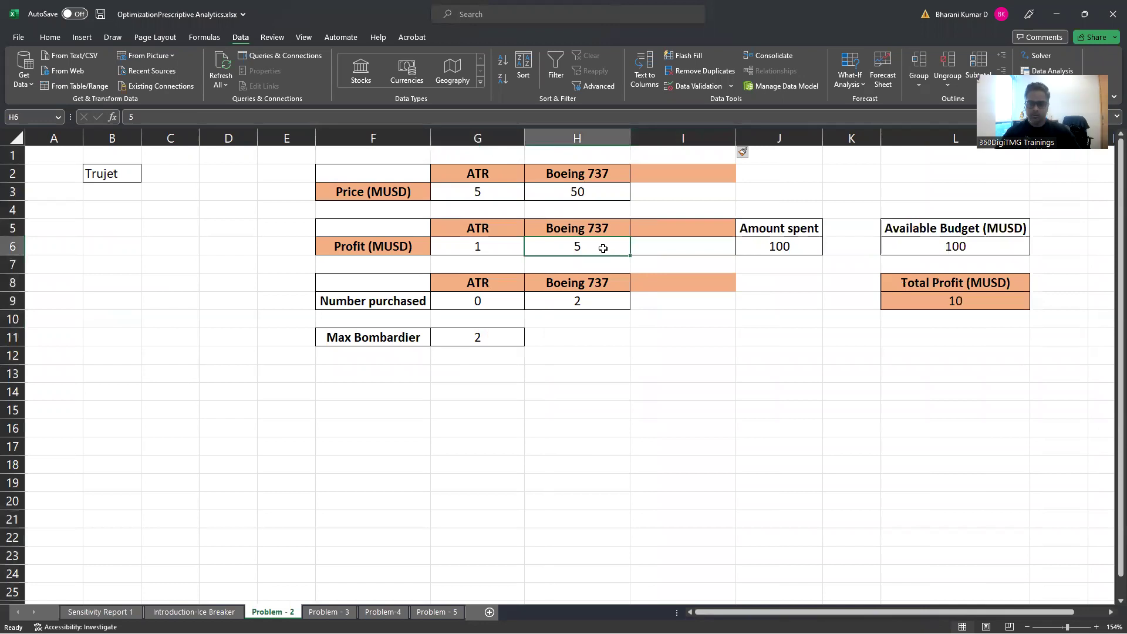
Set cells I2:I8 of the new column to No Fill.
drag(680, 169, 689, 302)
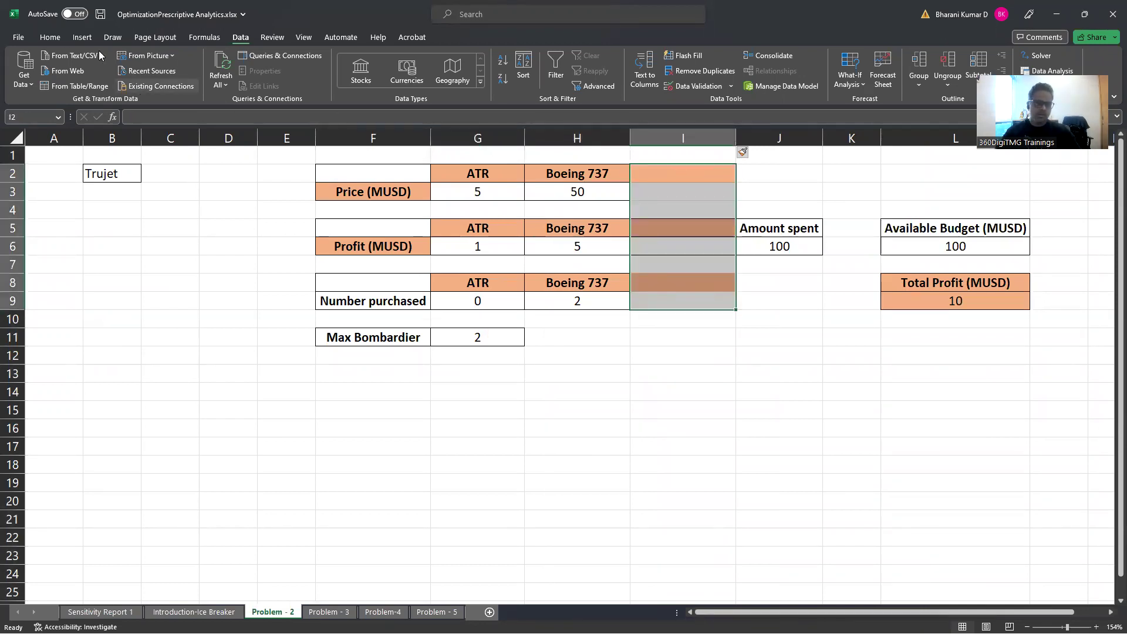
click(50, 37)
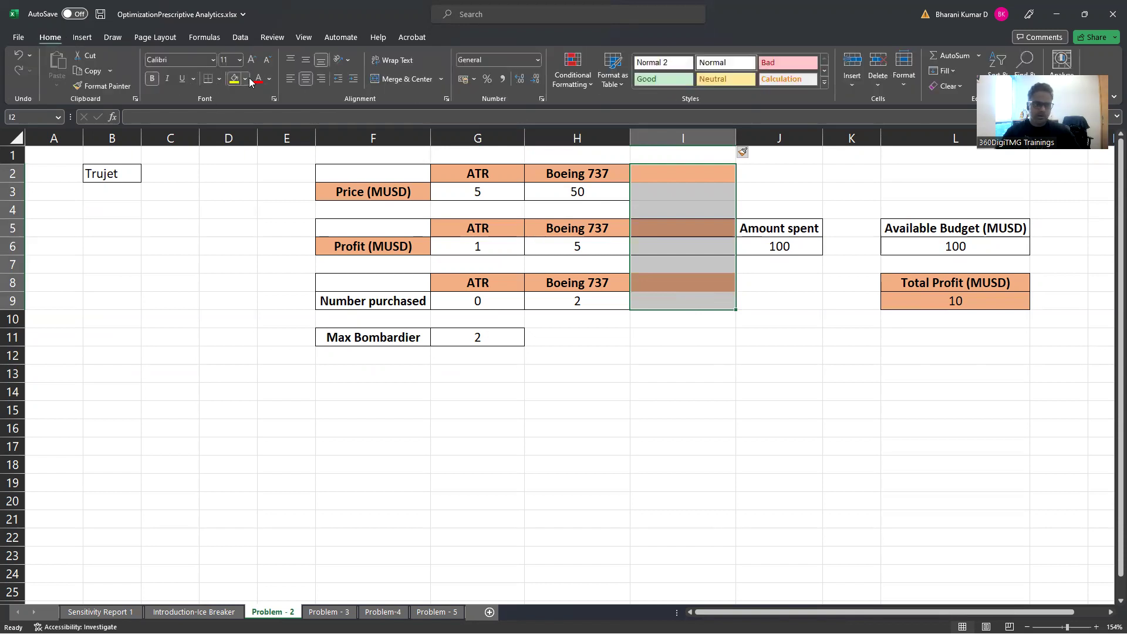
click(245, 79)
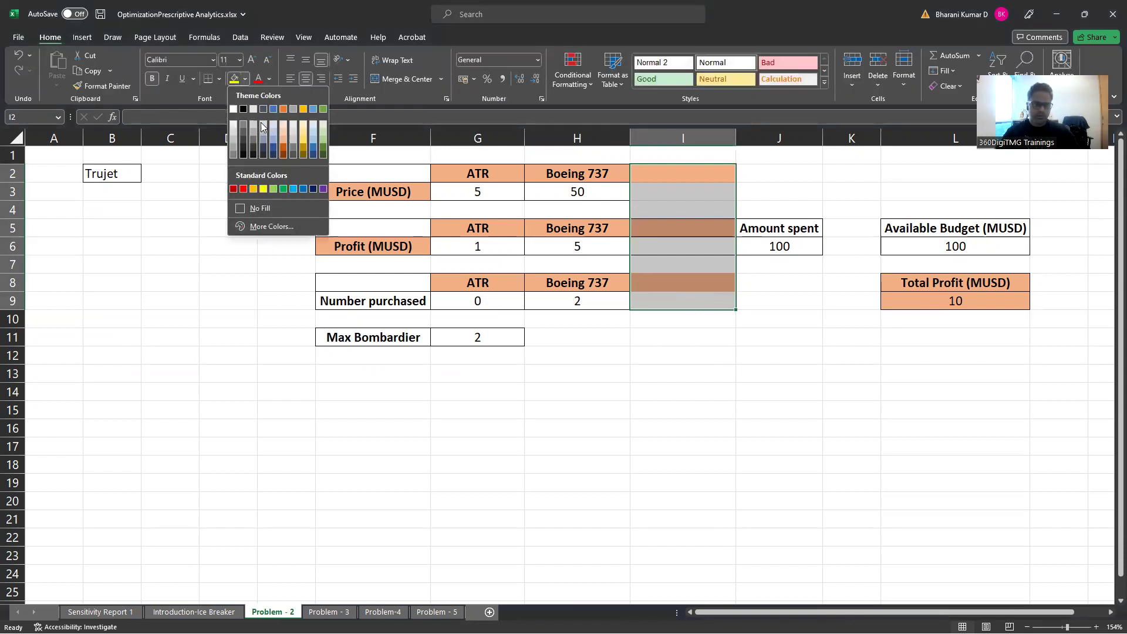
click(256, 204)
click(785, 370)
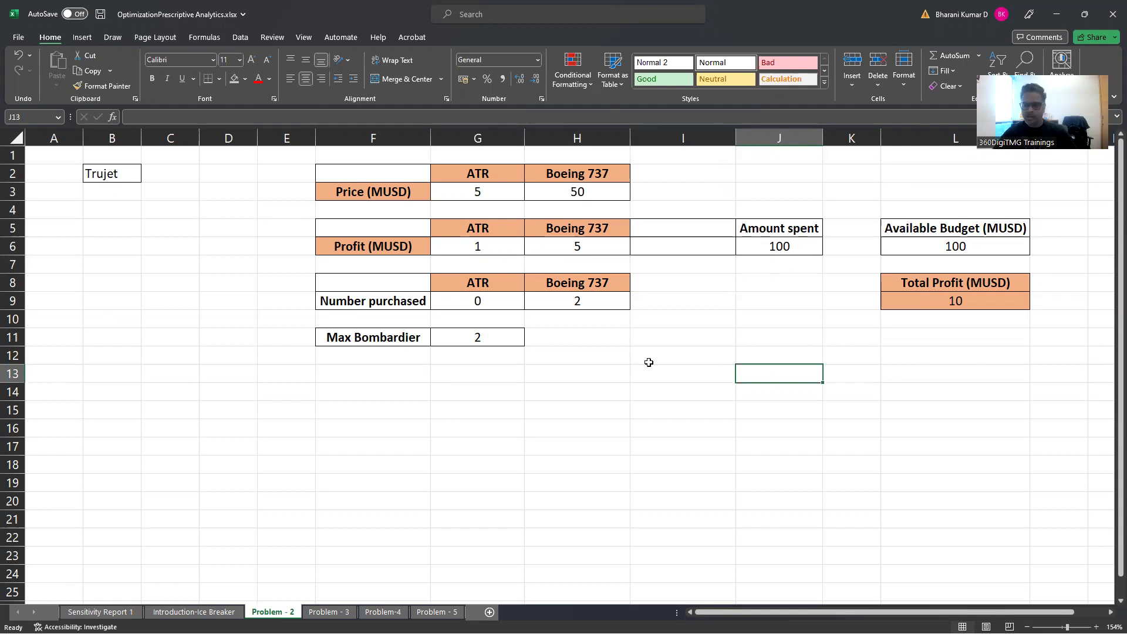
click(927, 244)
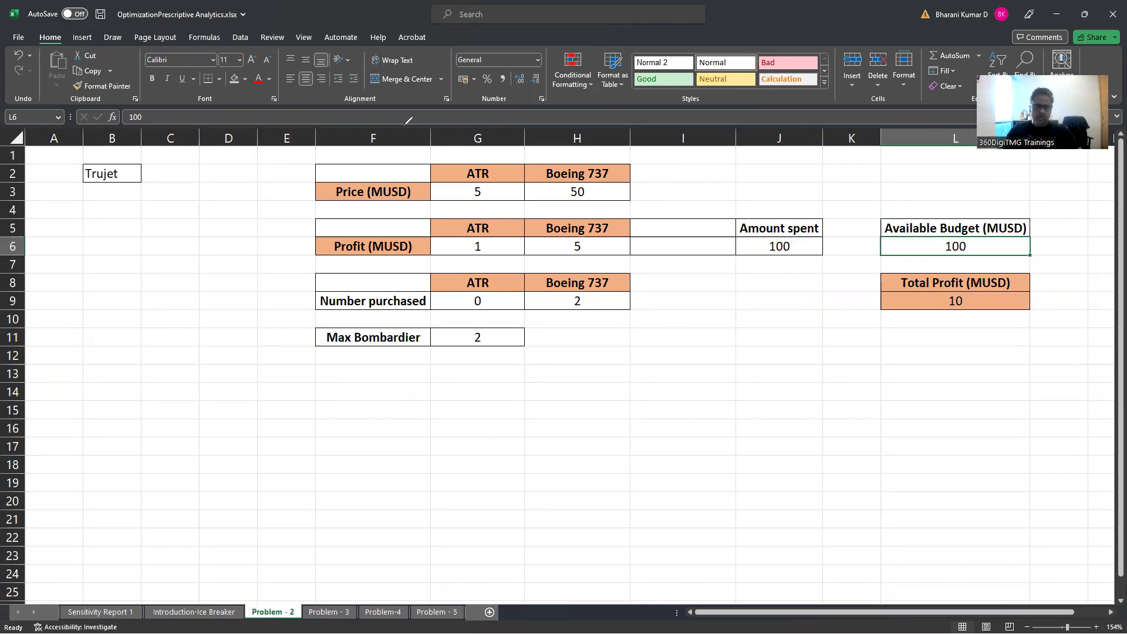
Change the Max Bombardier label in F11 to Max ATR.
key(F2)
double_click(391, 339)
drag(345, 339, 419, 341)
text(ATR)
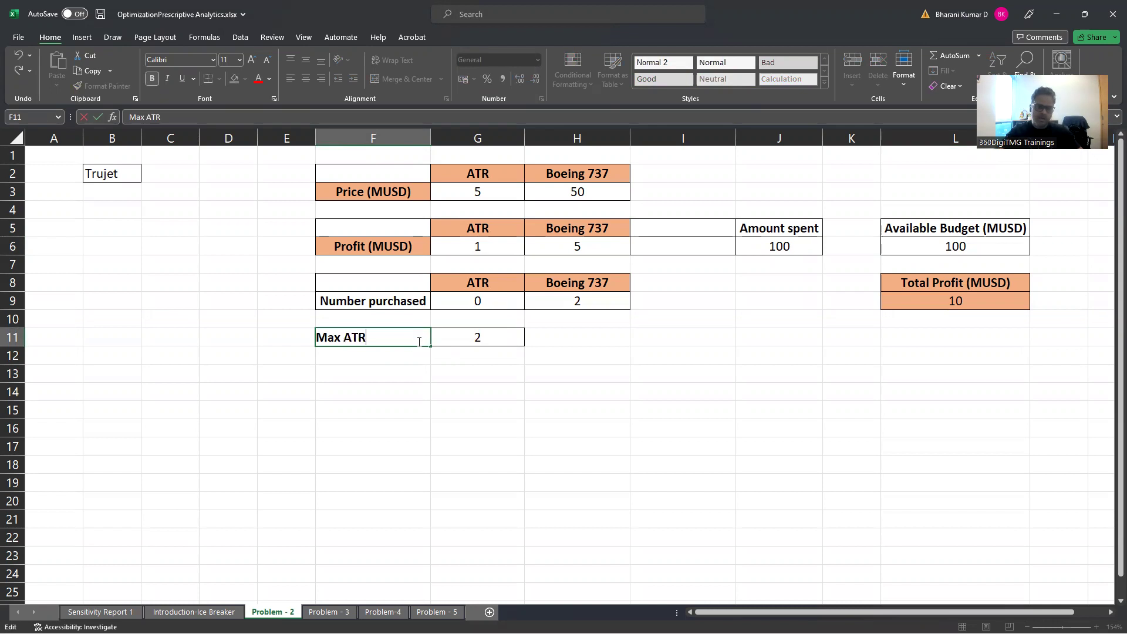
click(416, 420)
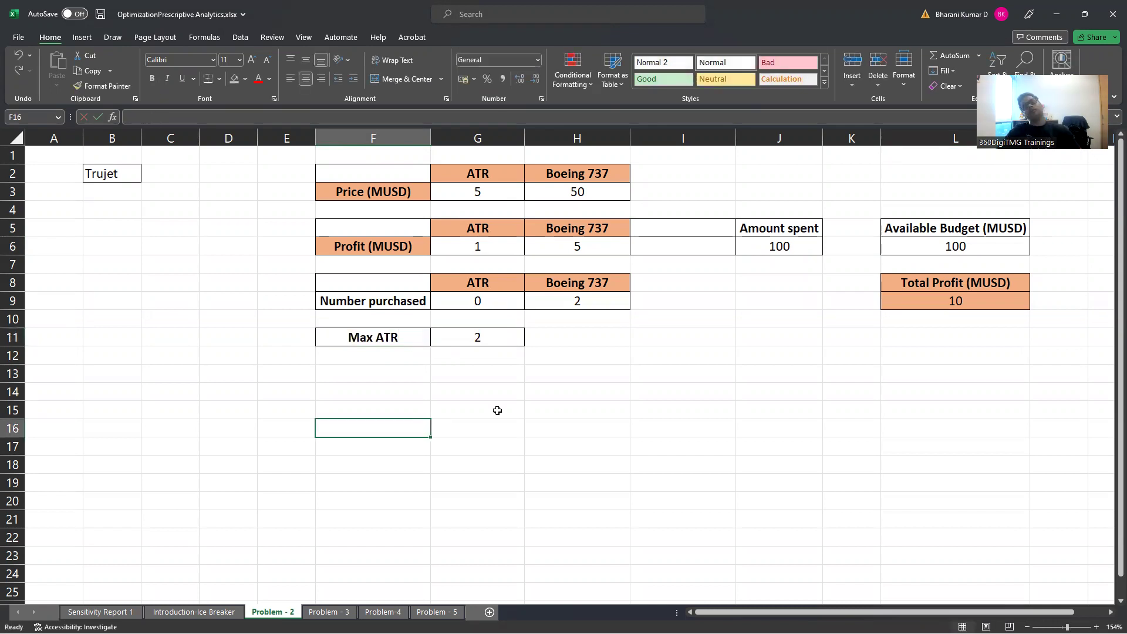
Set the Boeing 737 purchase count in H9 to 0.
click(480, 345)
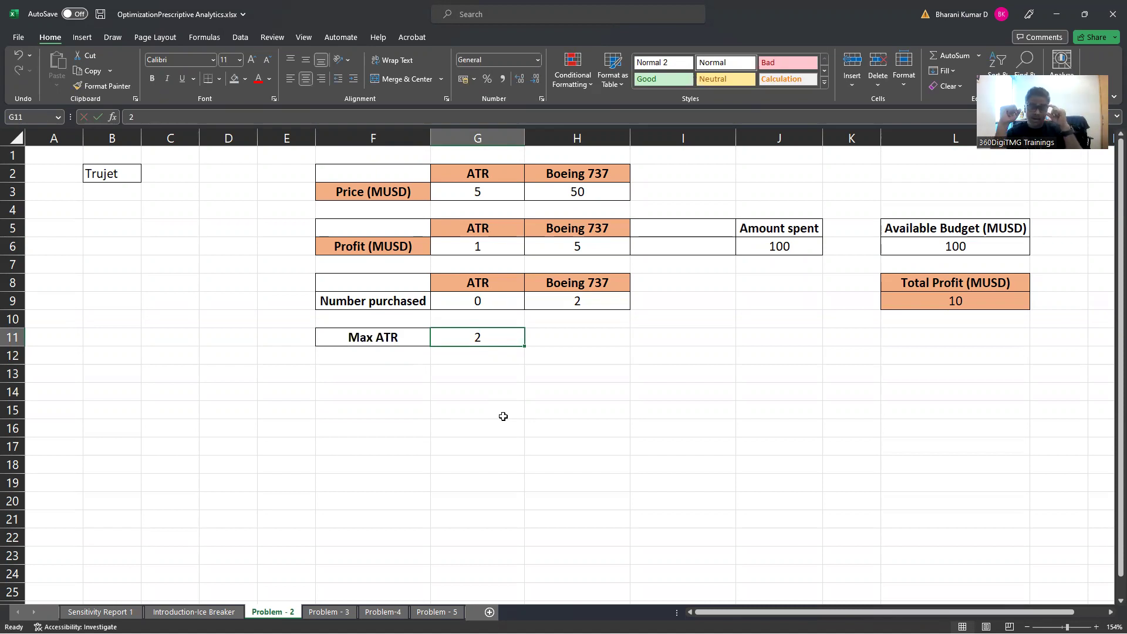
click(582, 408)
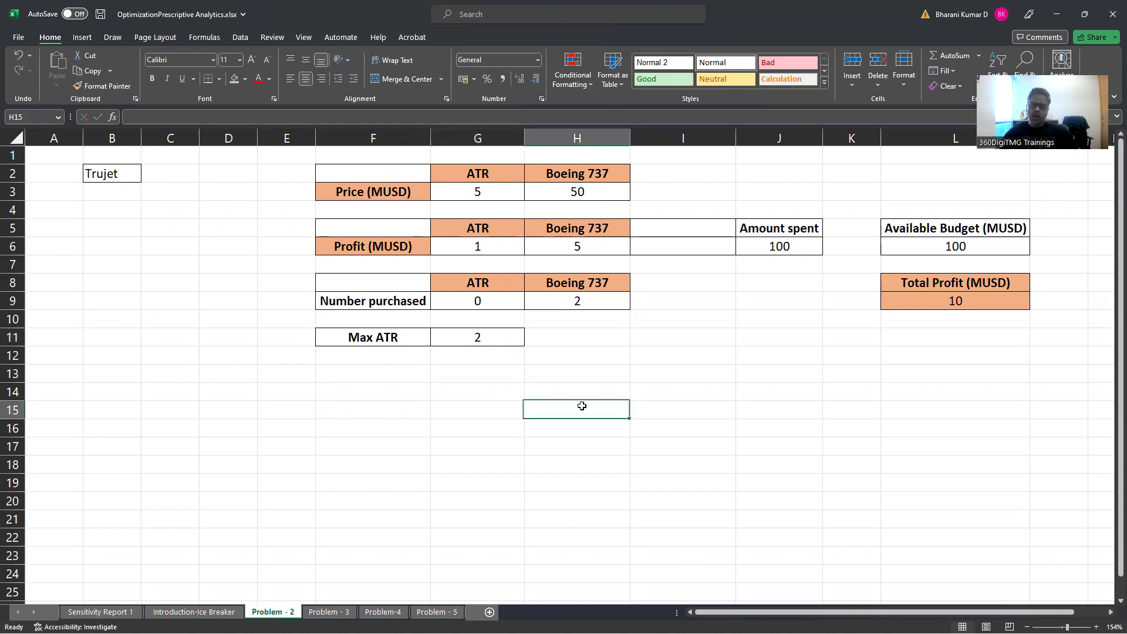
click(475, 339)
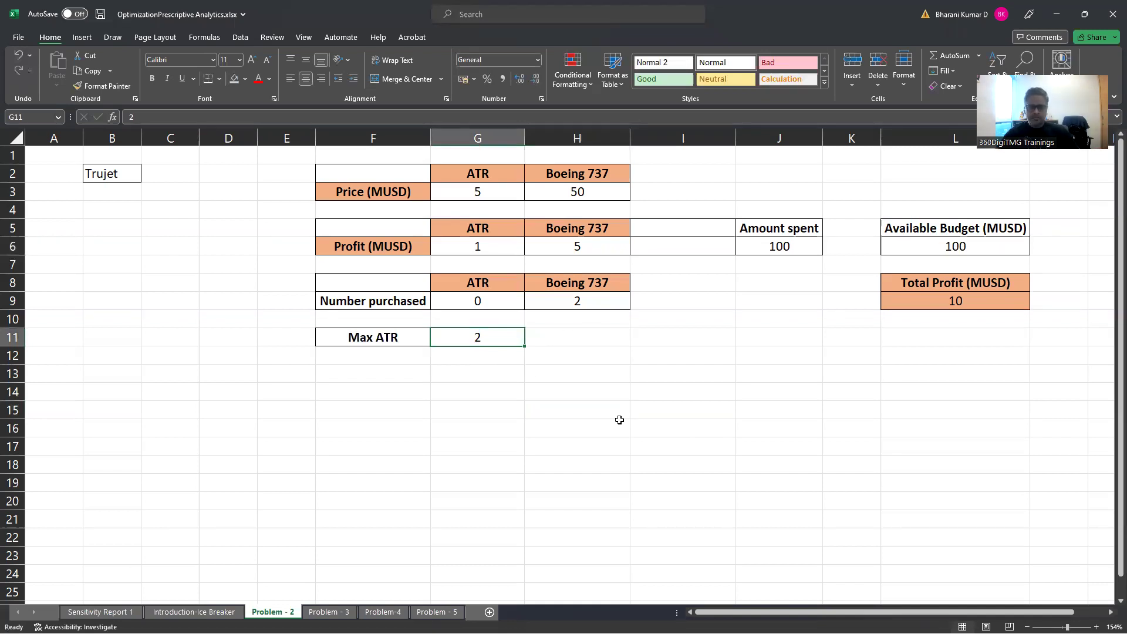
click(569, 300)
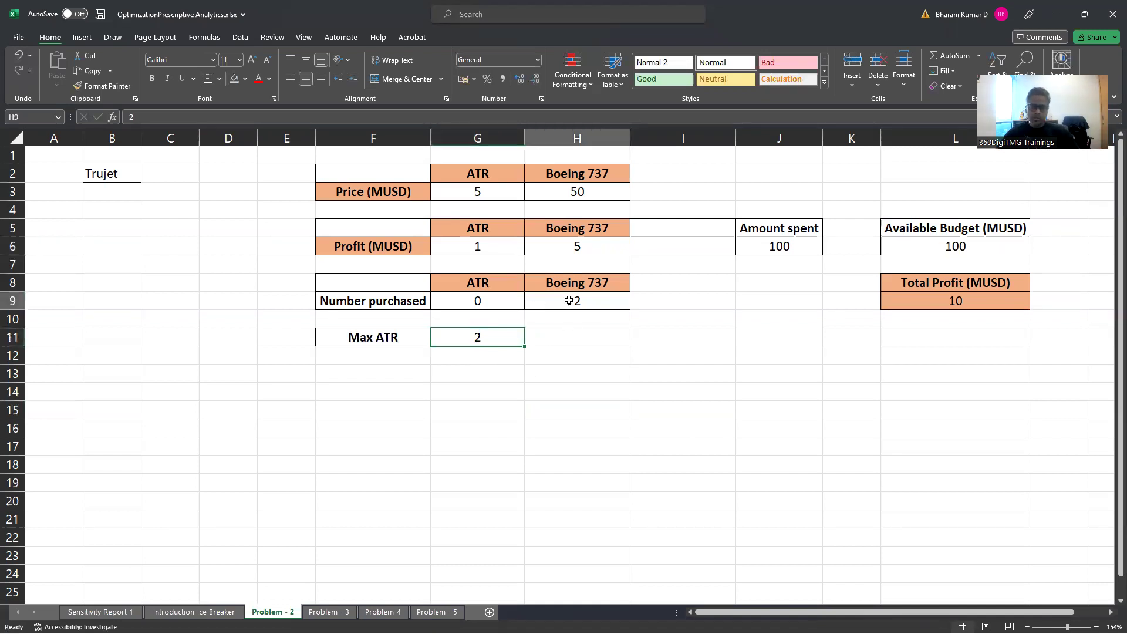
text(0)
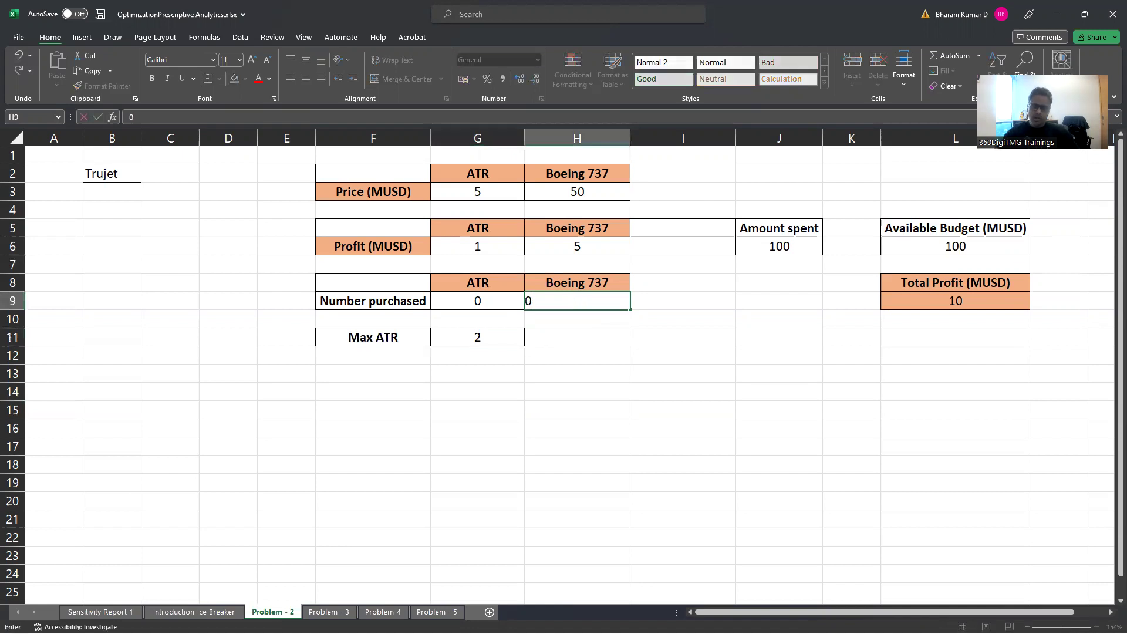
click(624, 429)
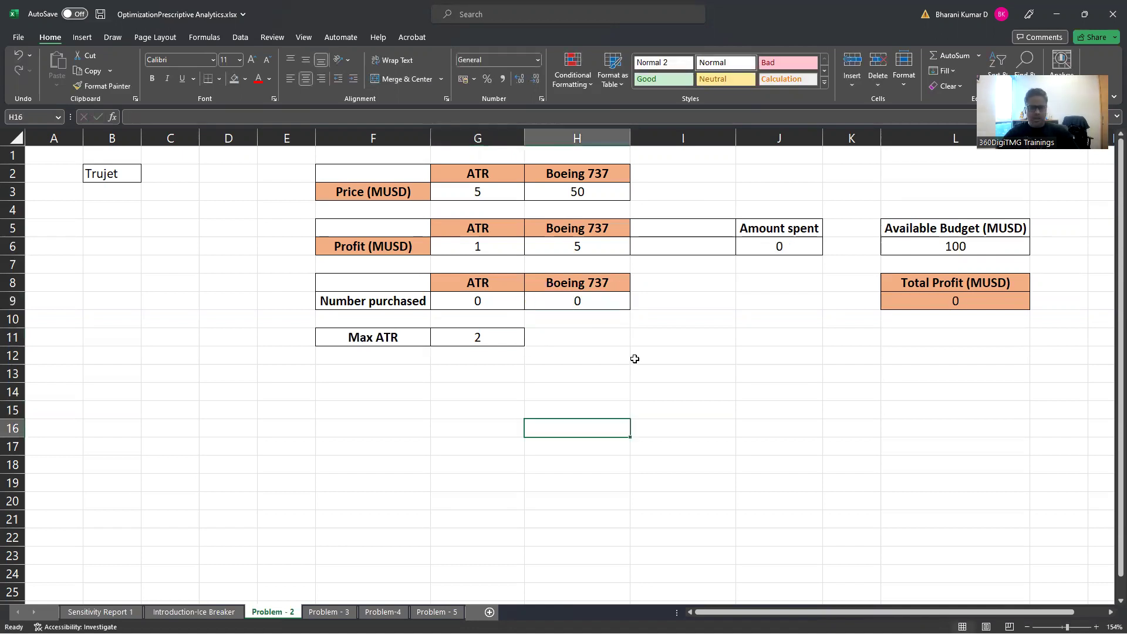
click(512, 303)
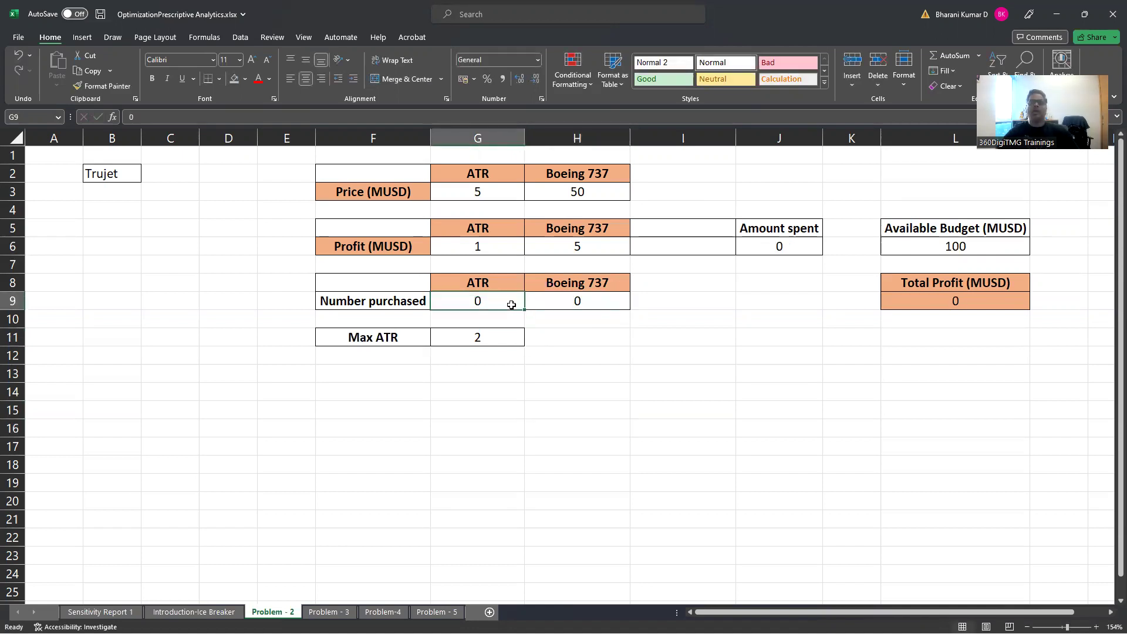
click(576, 302)
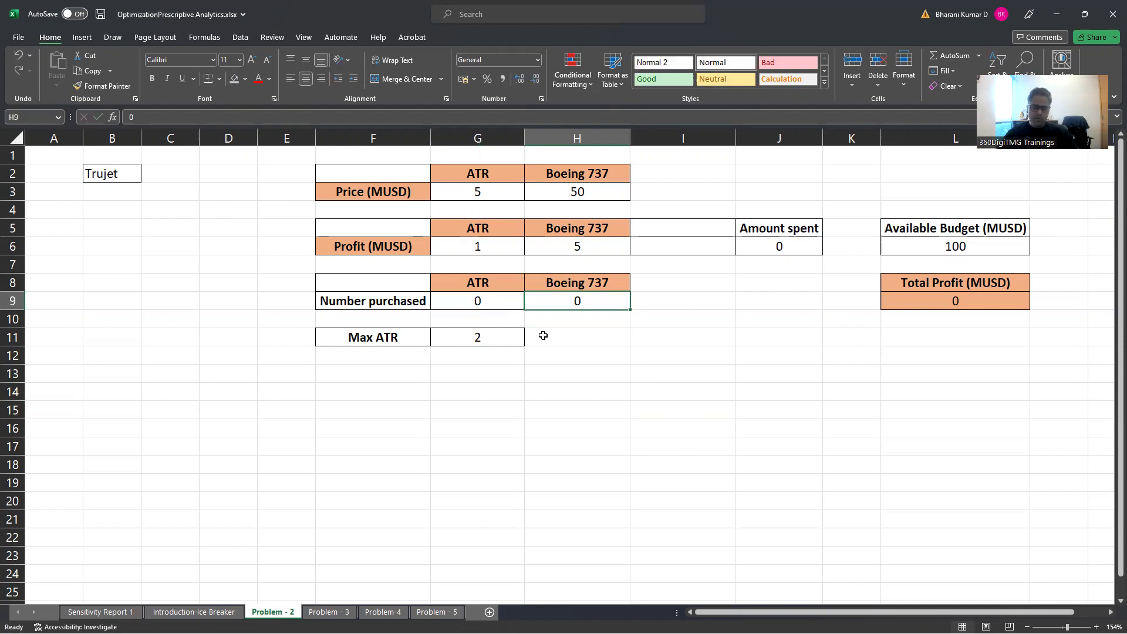
key(alt+Tab)
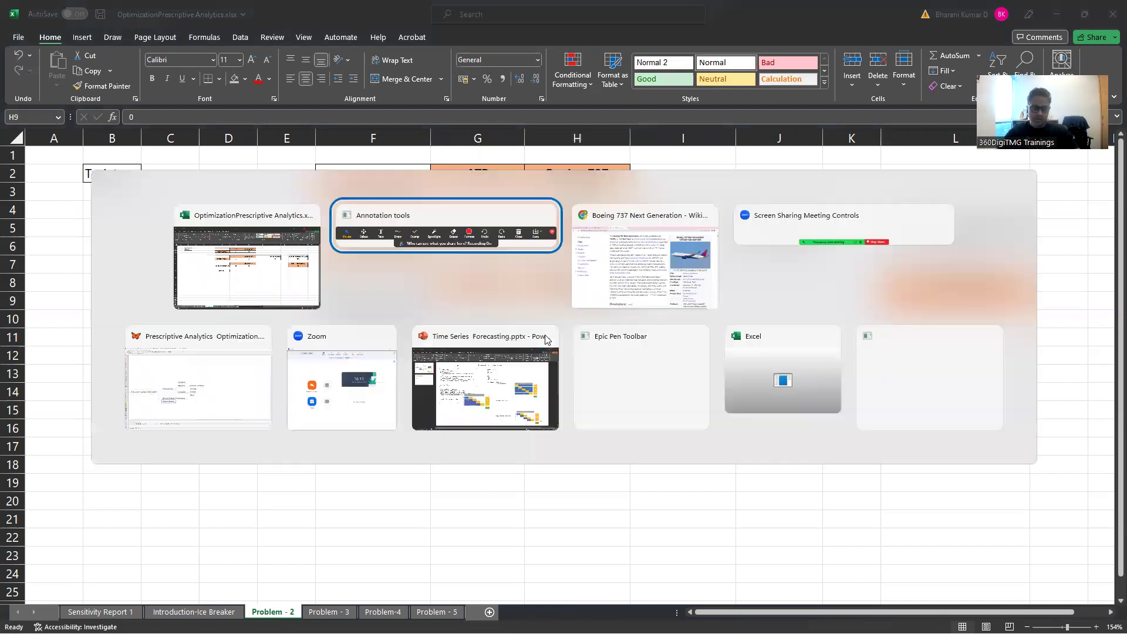
click(224, 398)
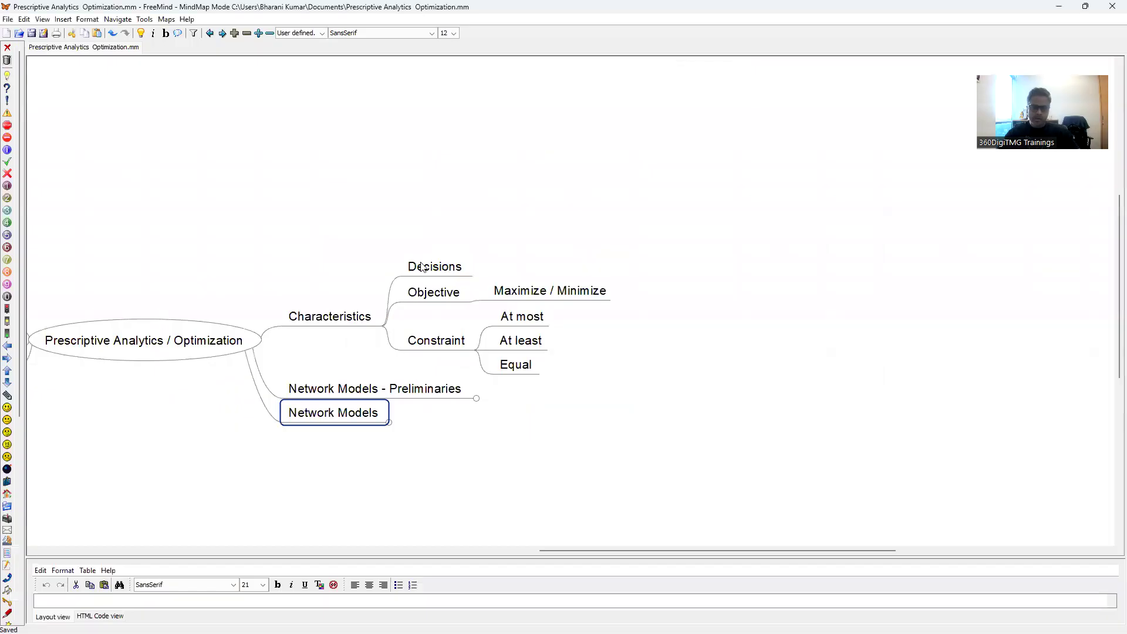
key(alt+Tab)
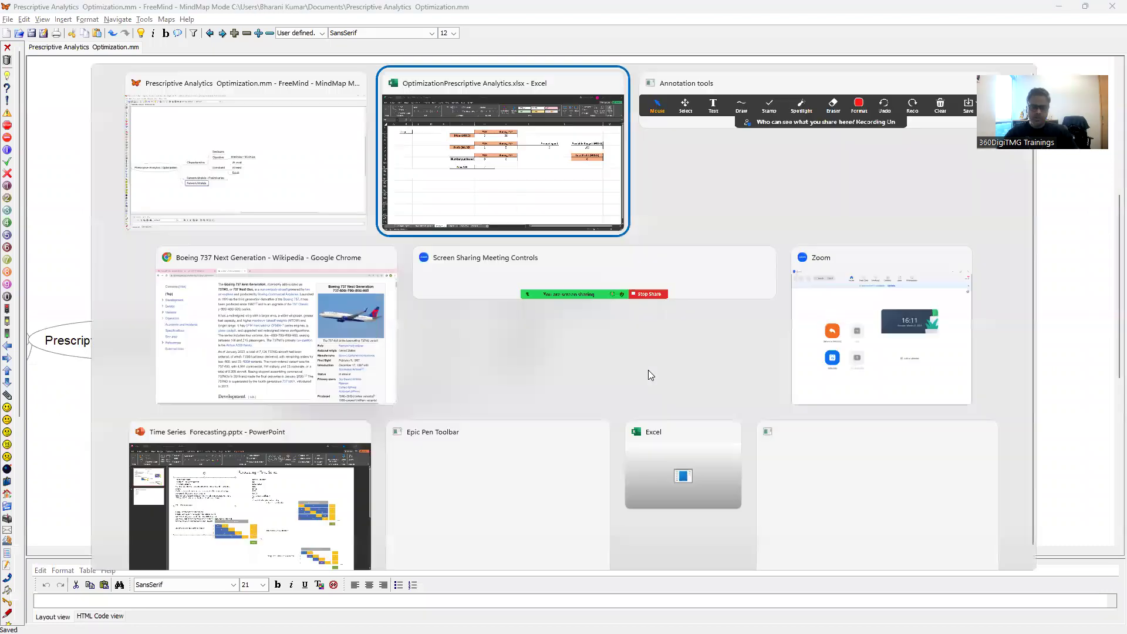
click(482, 302)
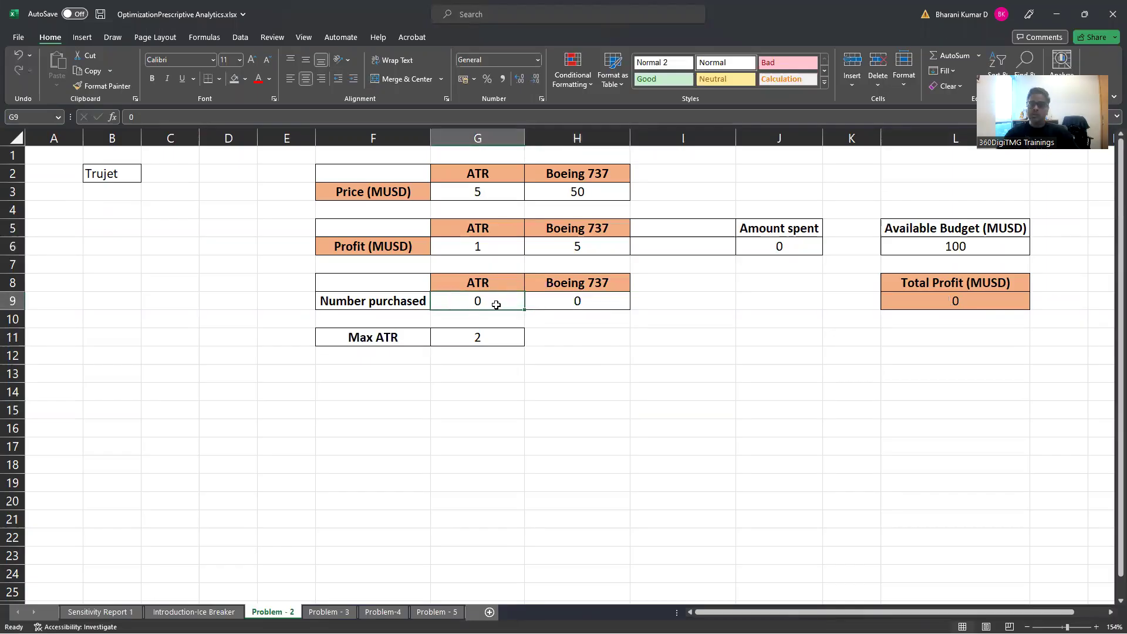
click(553, 300)
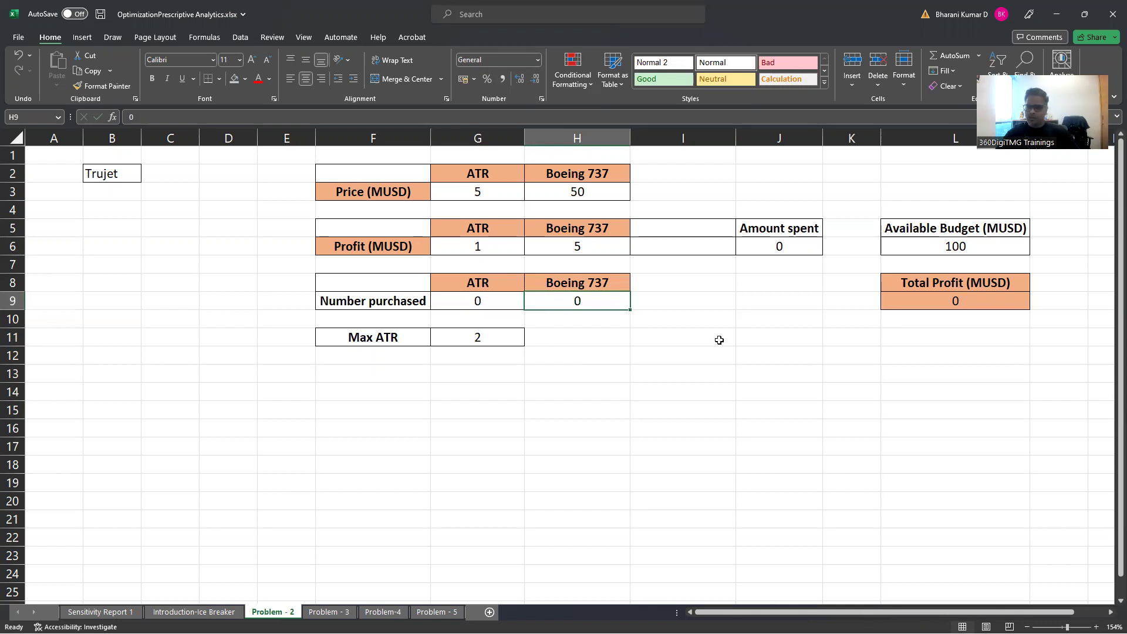
click(799, 241)
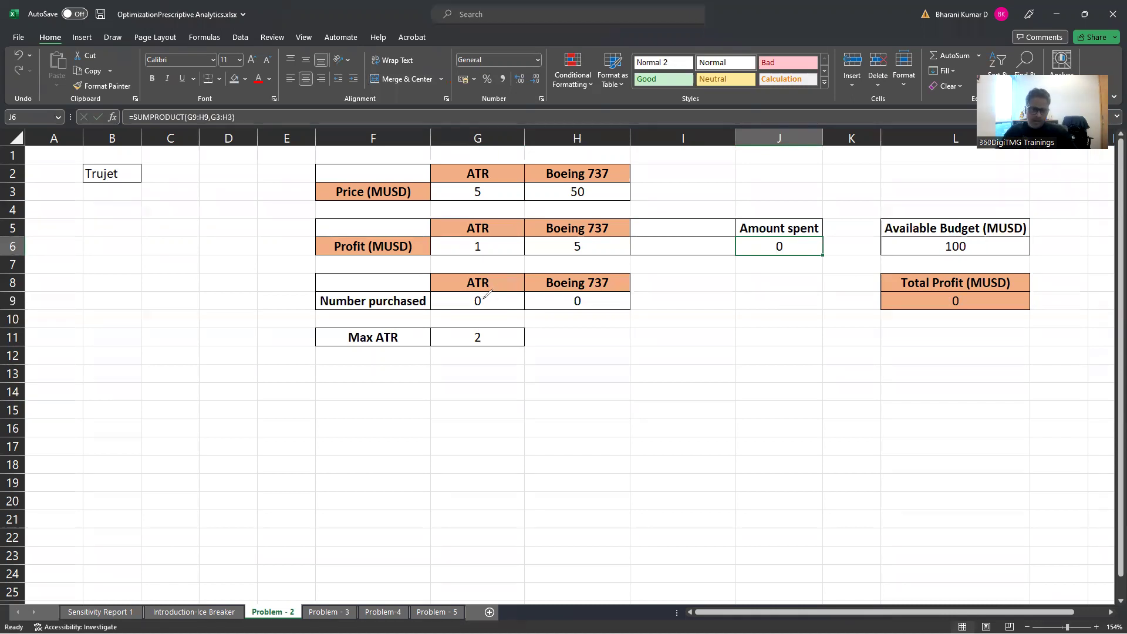
key(ctrl+2)
mouse_move(483, 293)
mouse_down()
mouse_move(501, 299)
mouse_move(491, 291)
mouse_move(467, 305)
mouse_move(492, 301)
mouse_up()
drag(479, 187, 491, 198)
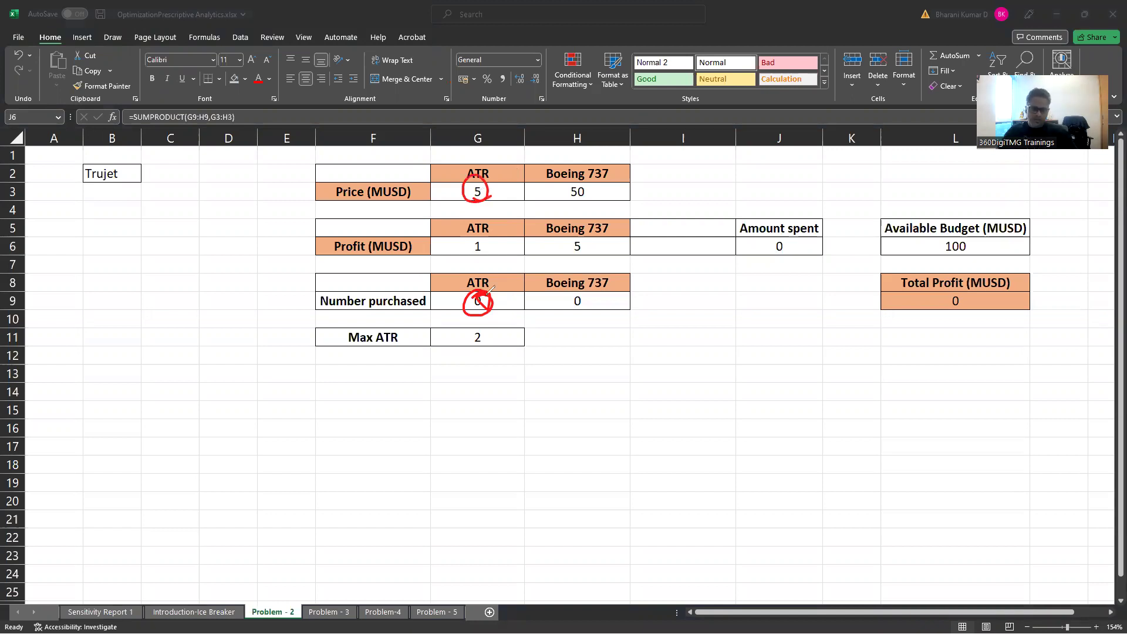
key(e)
drag(487, 292, 492, 297)
drag(480, 186, 491, 202)
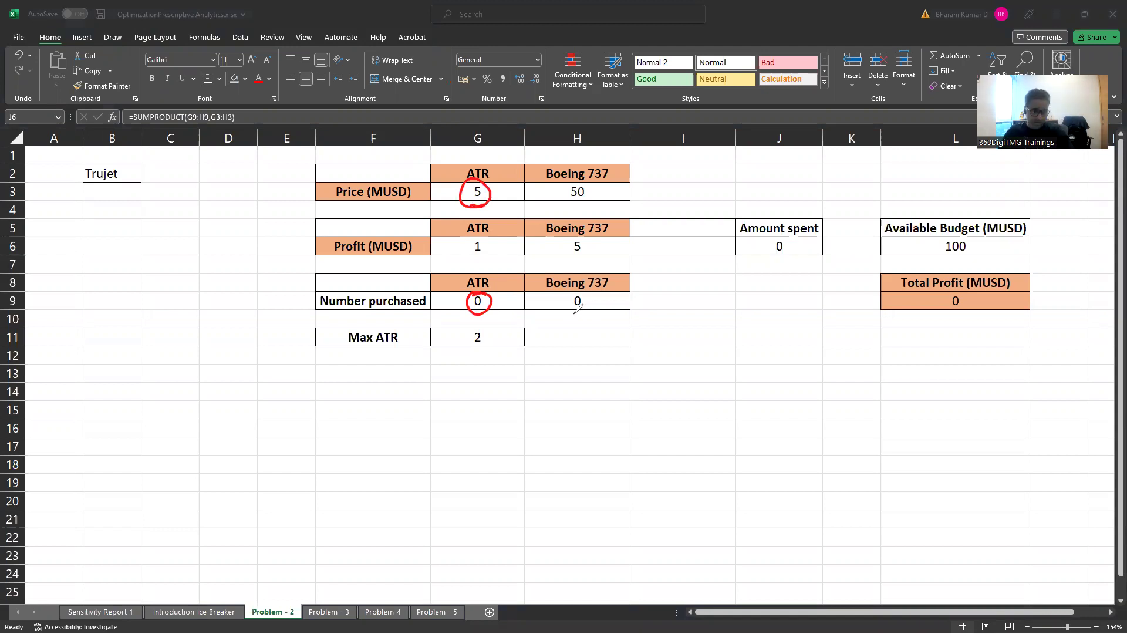
drag(588, 292, 591, 318)
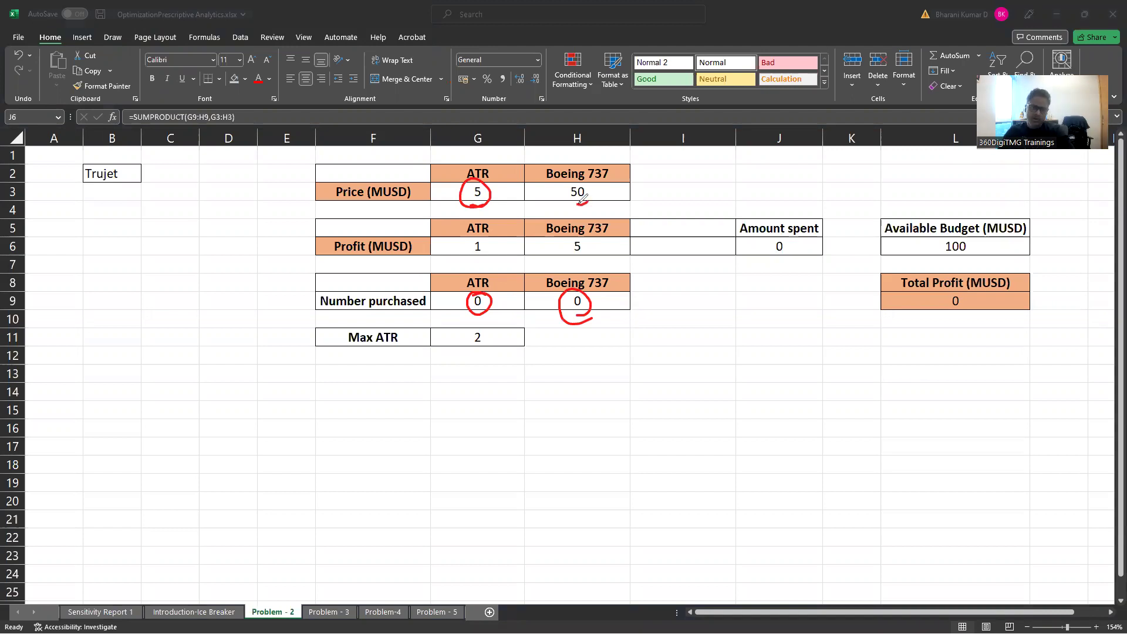
drag(586, 178, 593, 199)
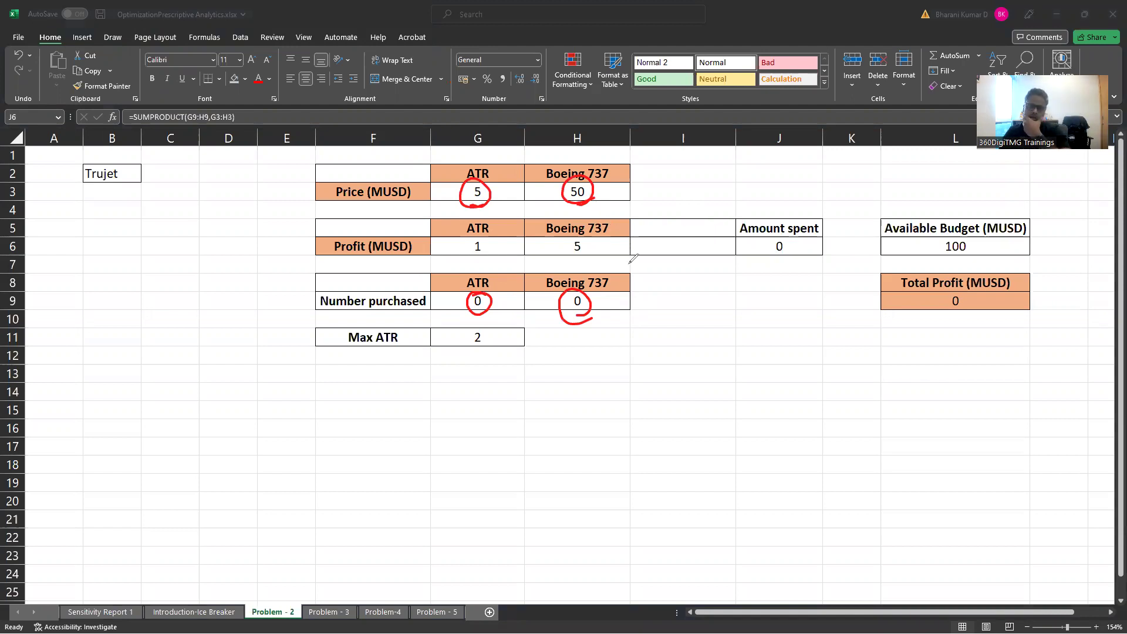
click(618, 304)
click(605, 189)
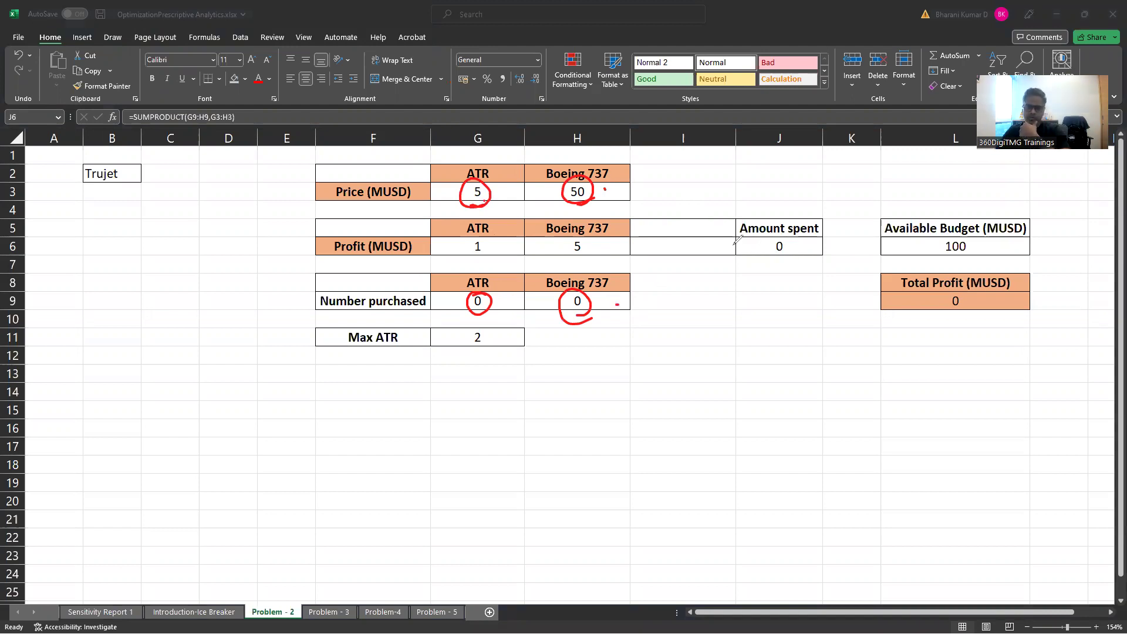
mouse_move(735, 238)
mouse_down()
mouse_move(736, 257)
mouse_move(814, 233)
mouse_move(820, 257)
mouse_up()
drag(737, 263, 819, 257)
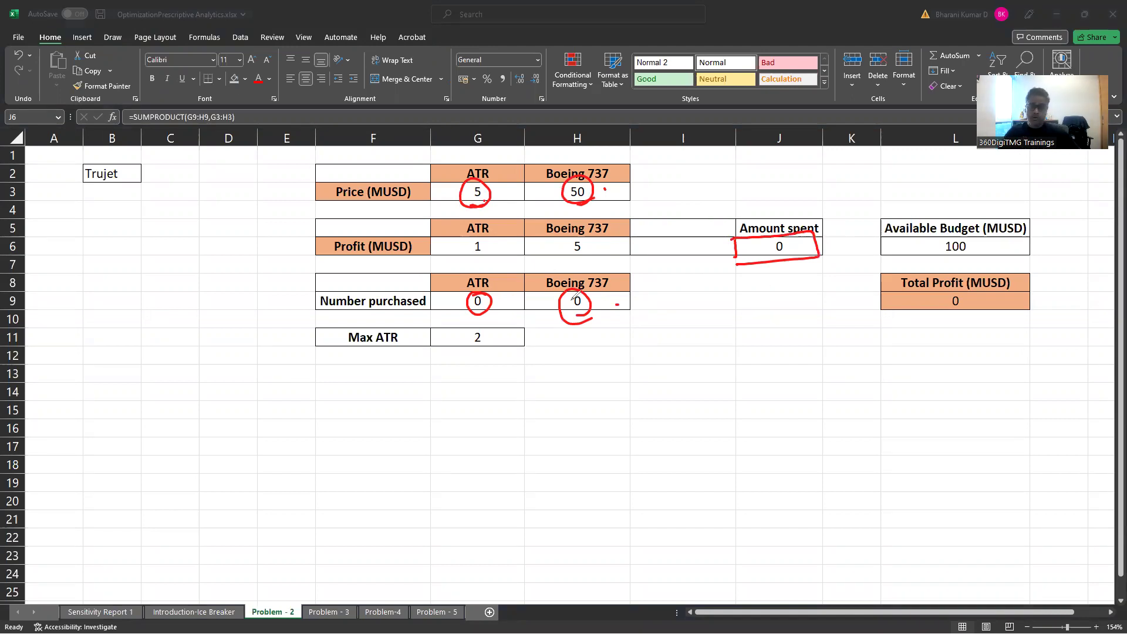
key(e)
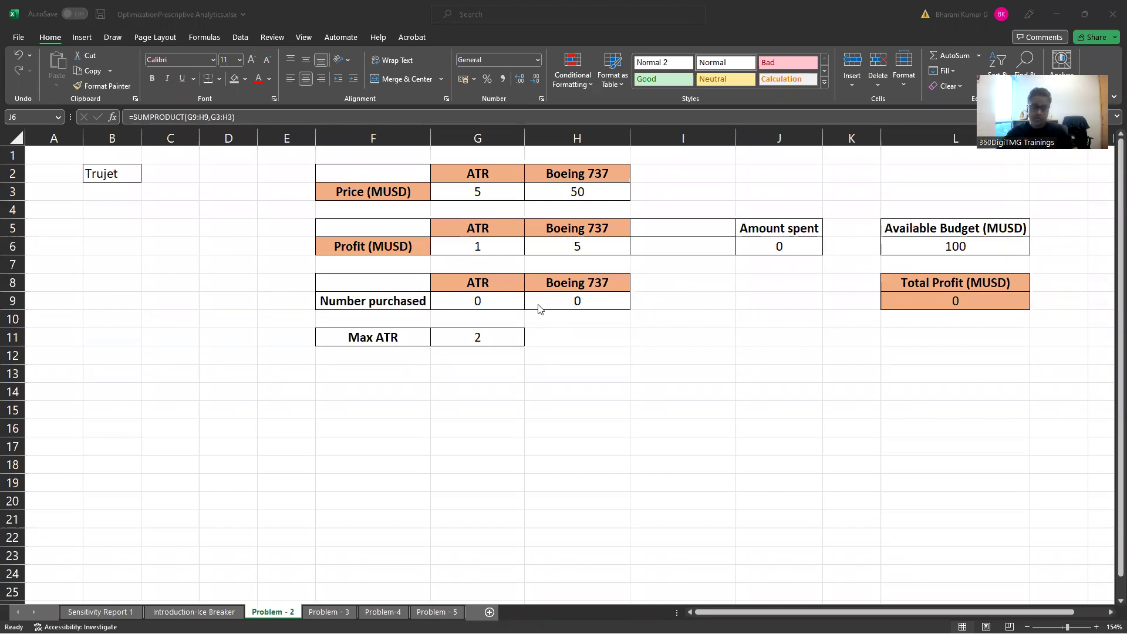
key(alt+Tab)
key(alt+Tab)
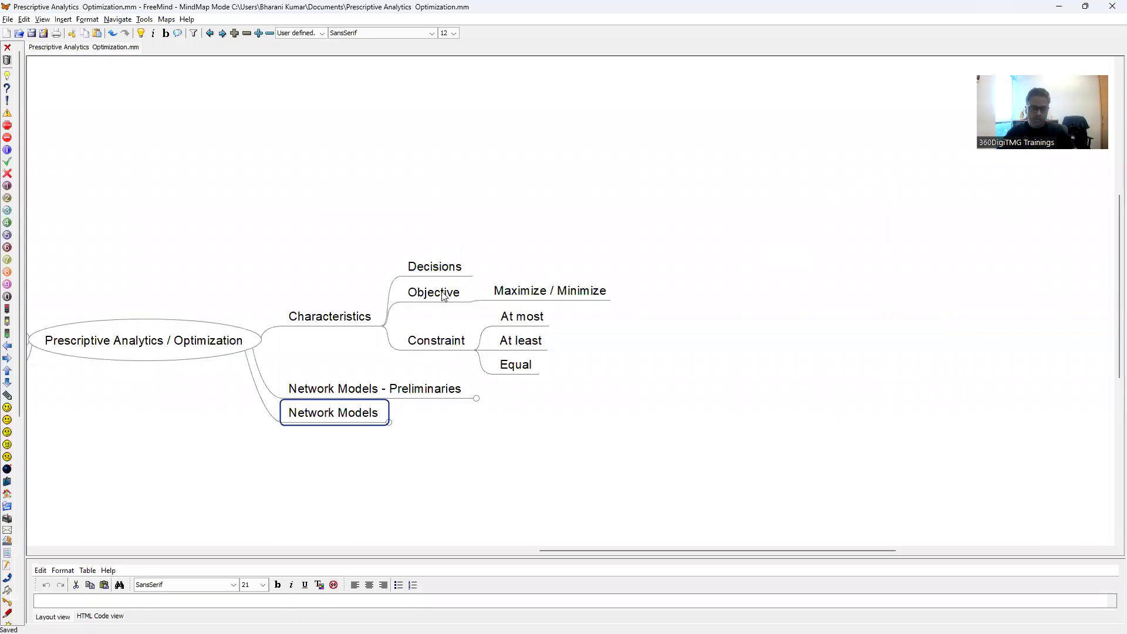
key(alt+Tab)
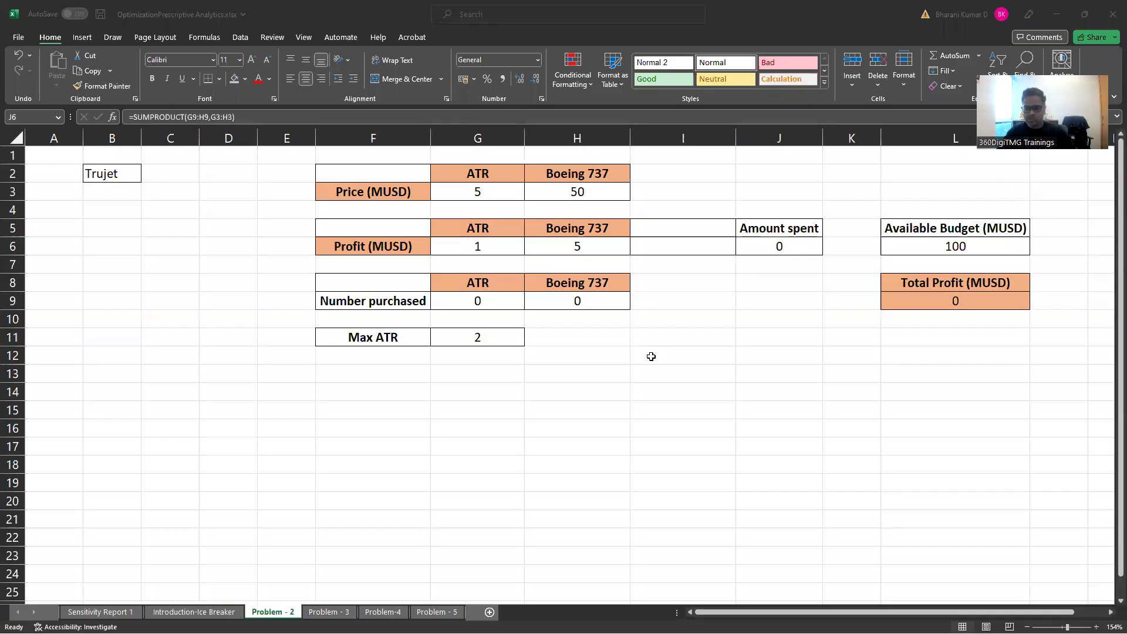
click(928, 301)
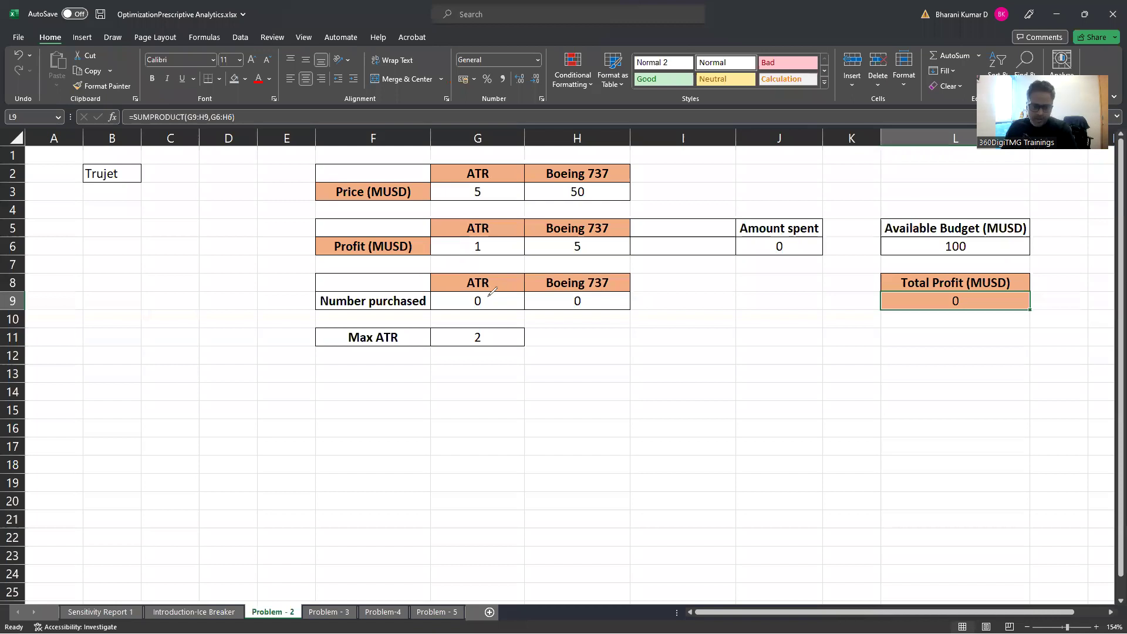
drag(492, 291, 483, 317)
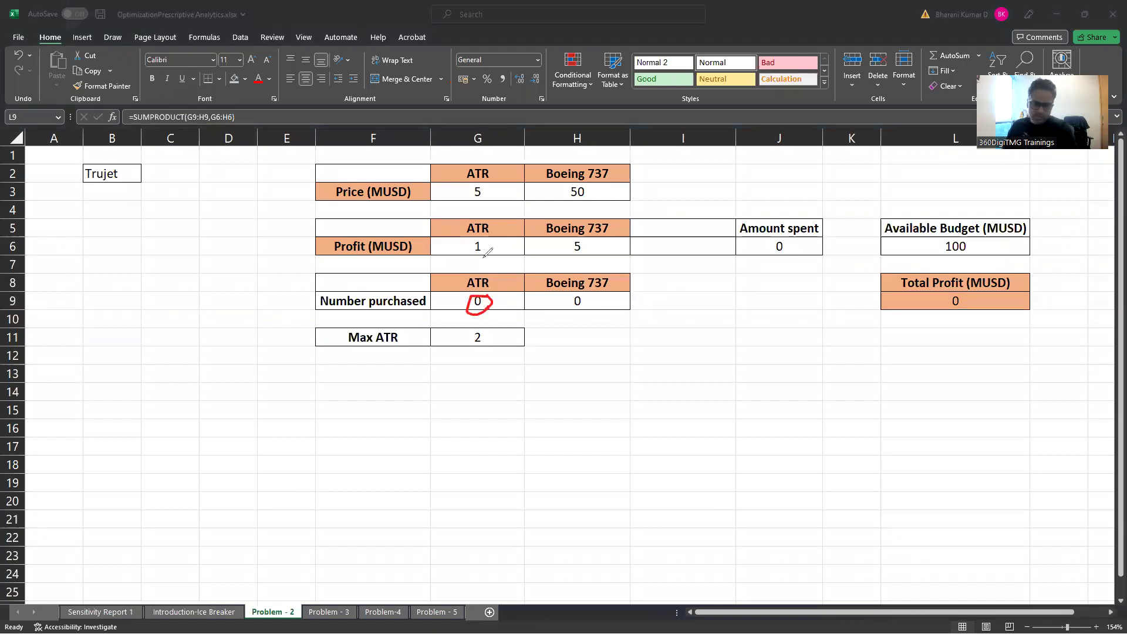
drag(492, 236, 491, 256)
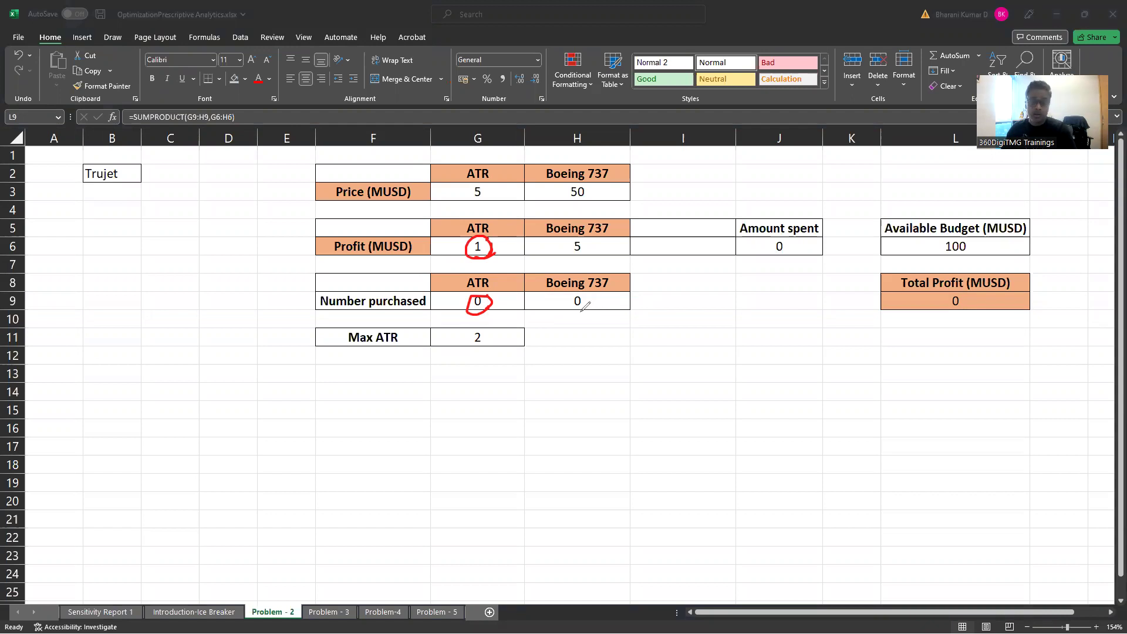
drag(590, 293, 591, 302)
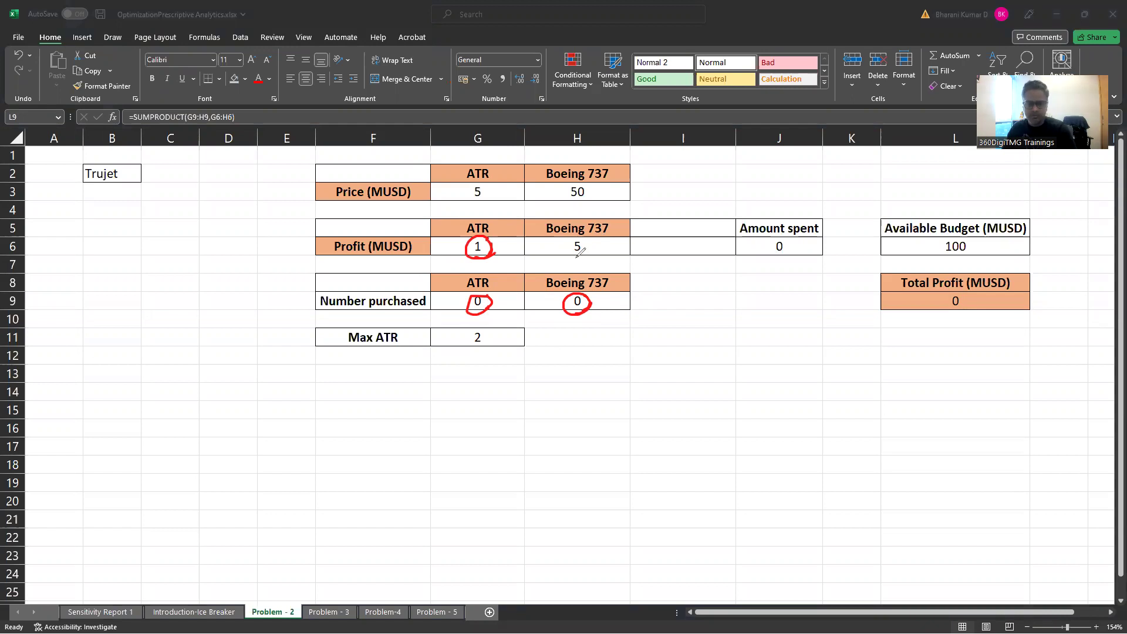
drag(580, 251, 587, 234)
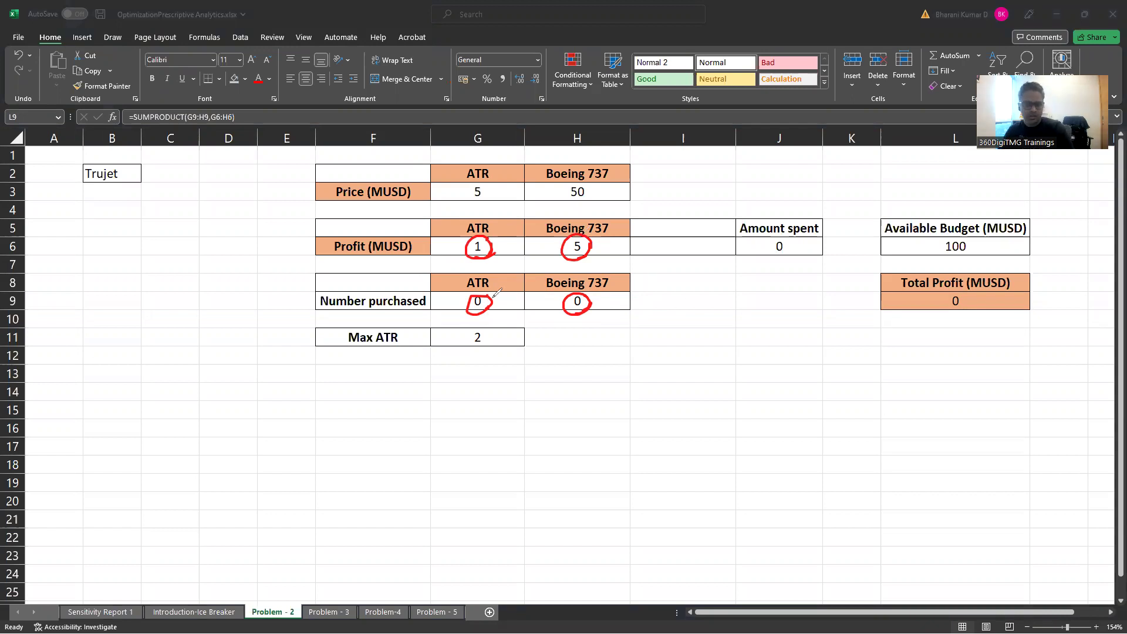
drag(497, 300, 511, 293)
drag(501, 246, 521, 238)
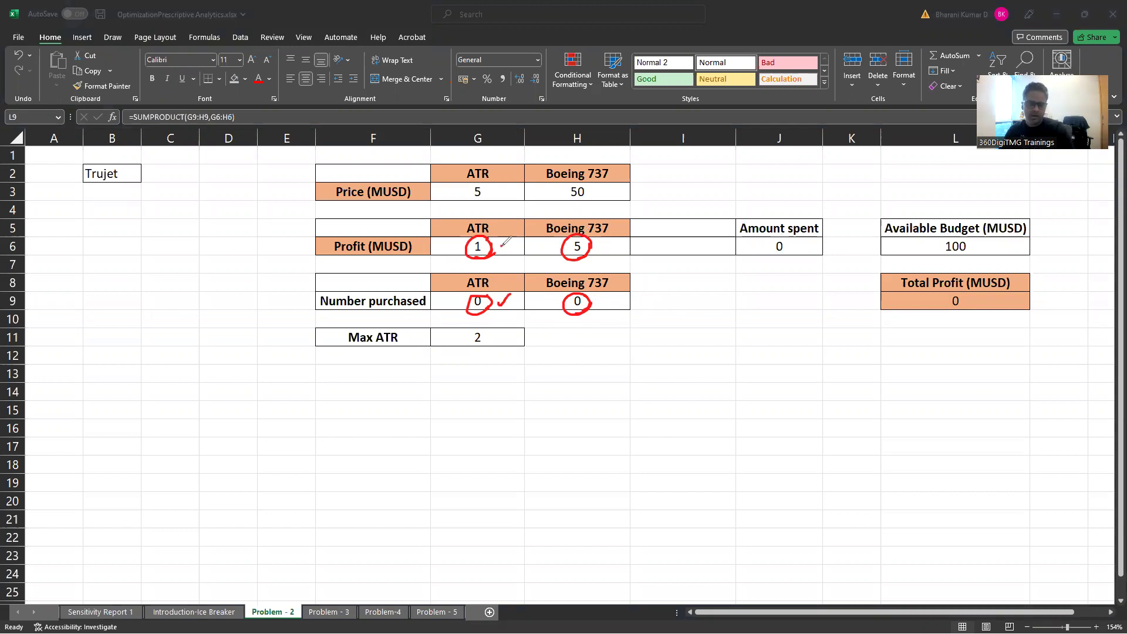
drag(600, 302, 611, 300)
drag(601, 249, 623, 239)
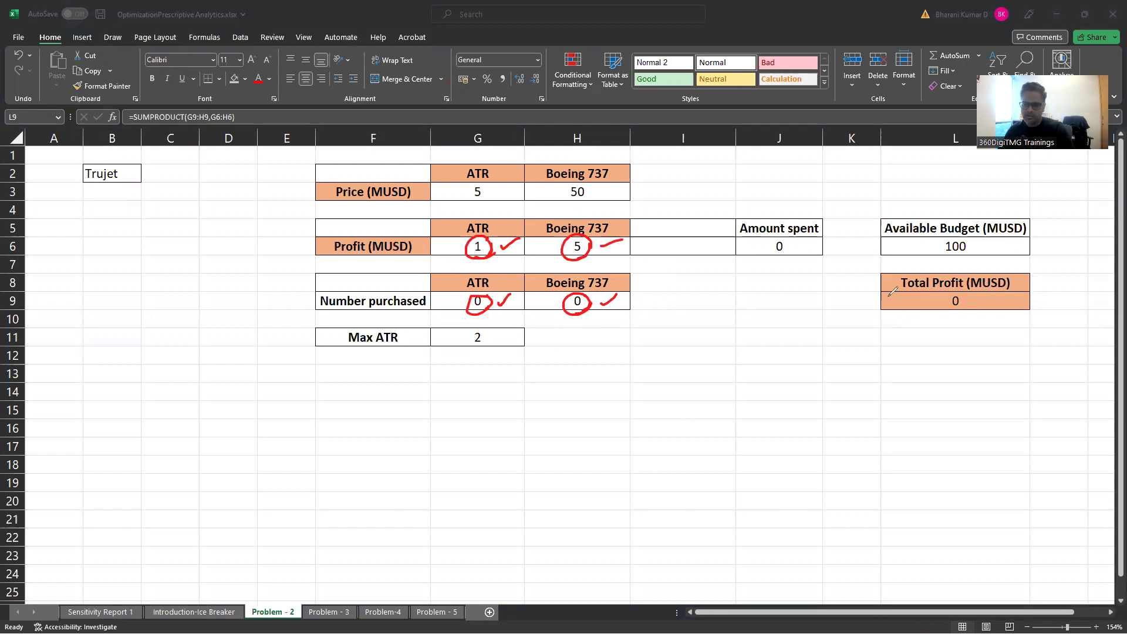
mouse_move(885, 291)
mouse_down()
mouse_move(1041, 288)
mouse_move(866, 313)
mouse_up()
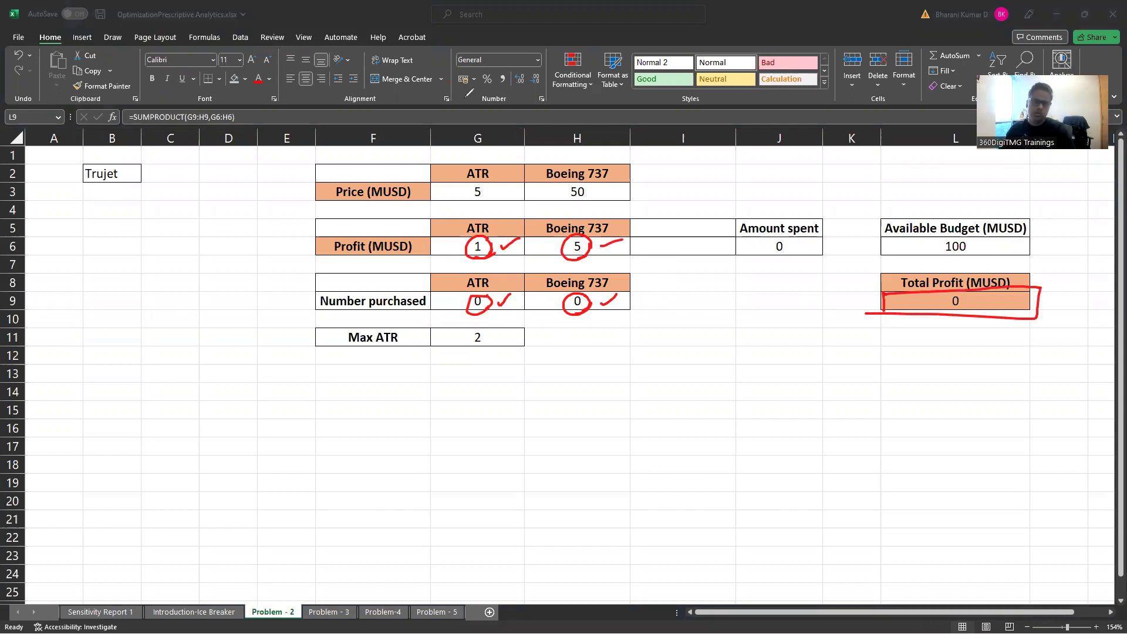
key(Escape)
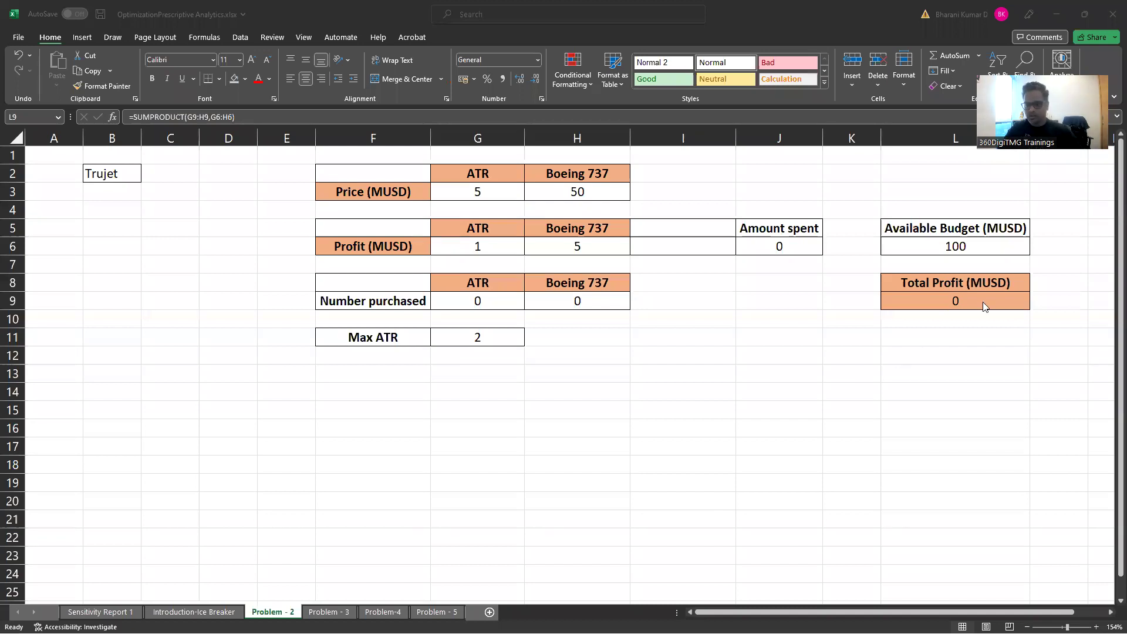
Inspect the L9 Total Profit formula =SUMPRODUCT(G9:H9,G6:H6) unchanged, then switch to FreeMind.
double_click(949, 301)
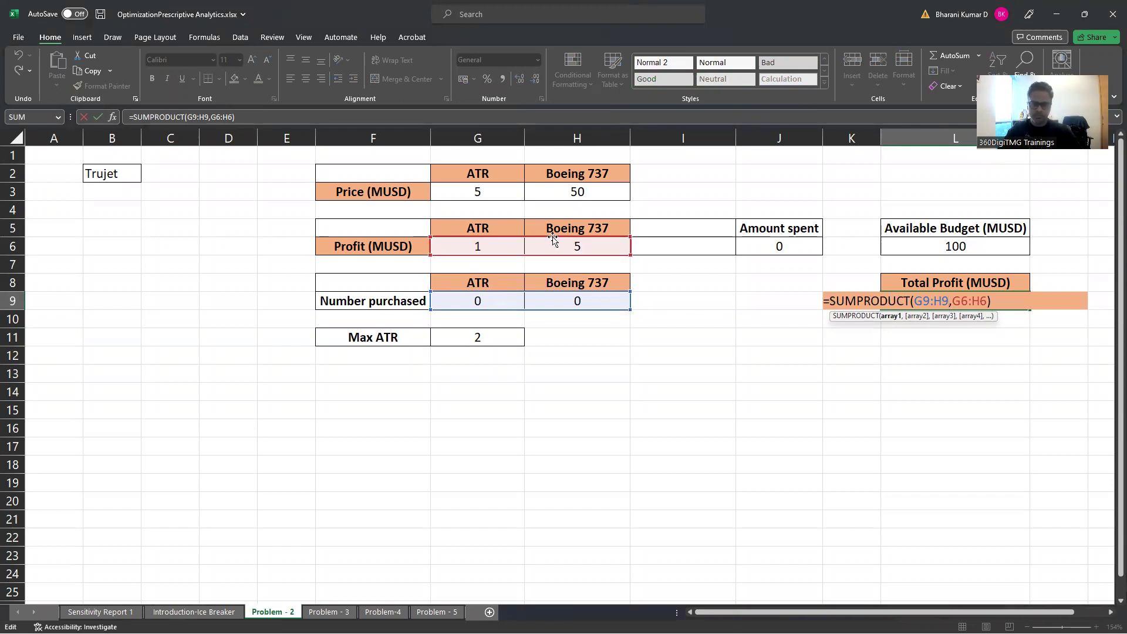
key(Return)
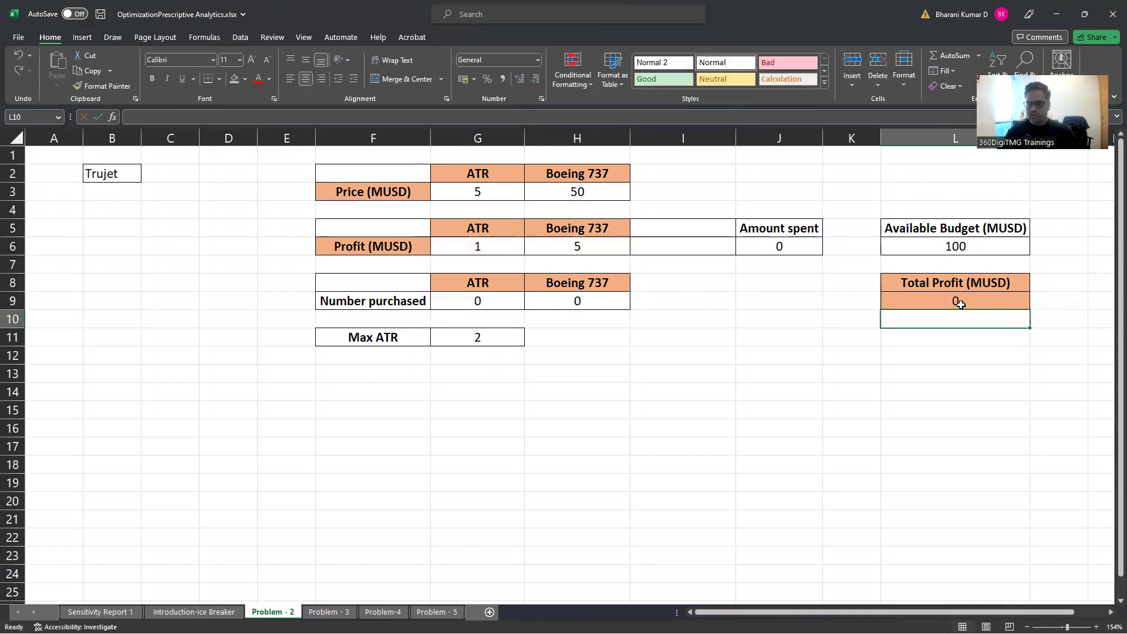
click(959, 300)
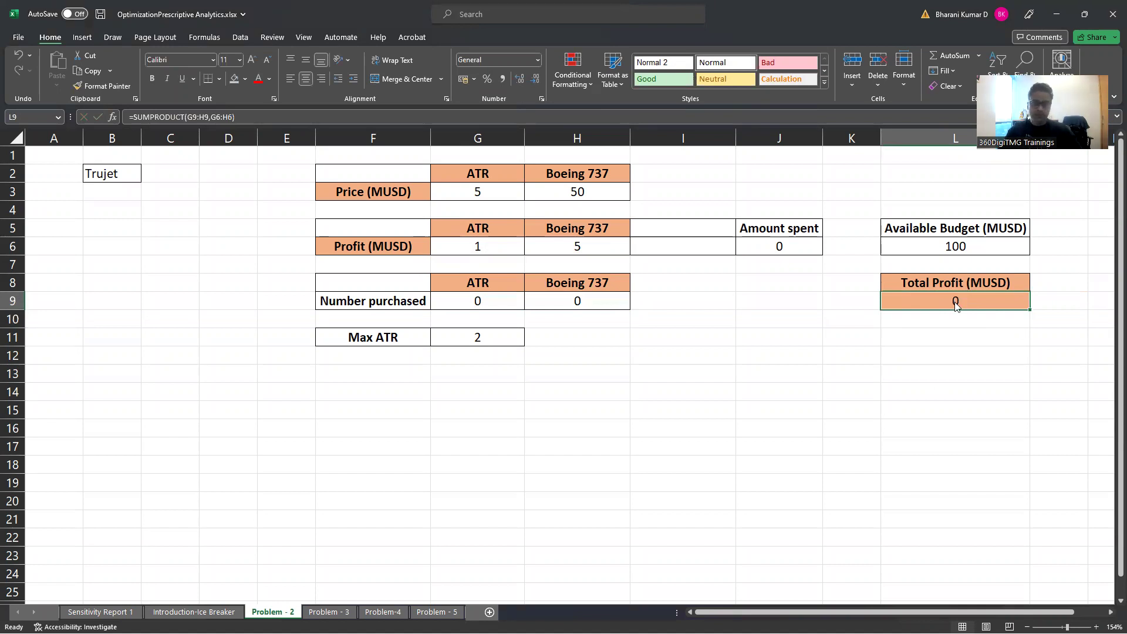
key(alt+Tab)
click(899, 188)
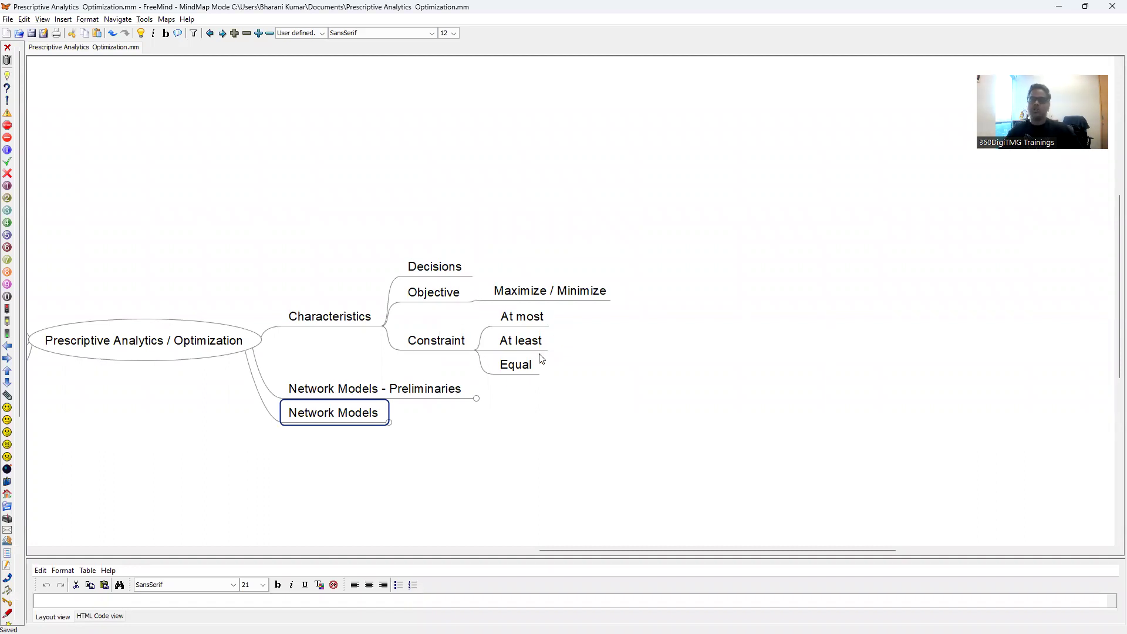
Return to Excel and select the Amount spent formula in J6.
key(alt+Tab)
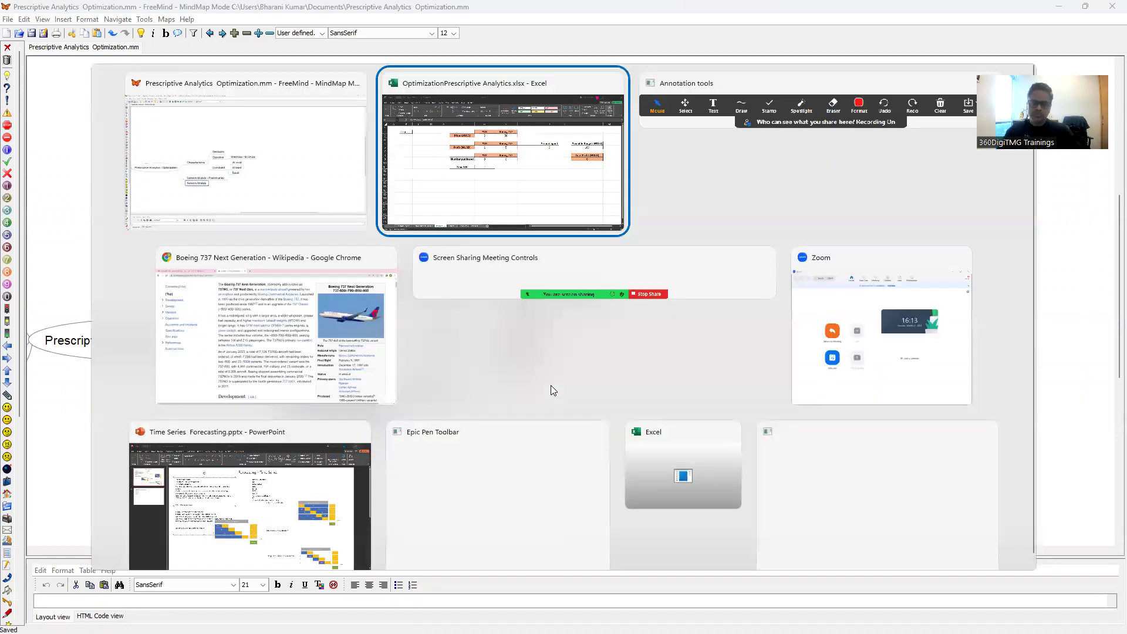
click(792, 249)
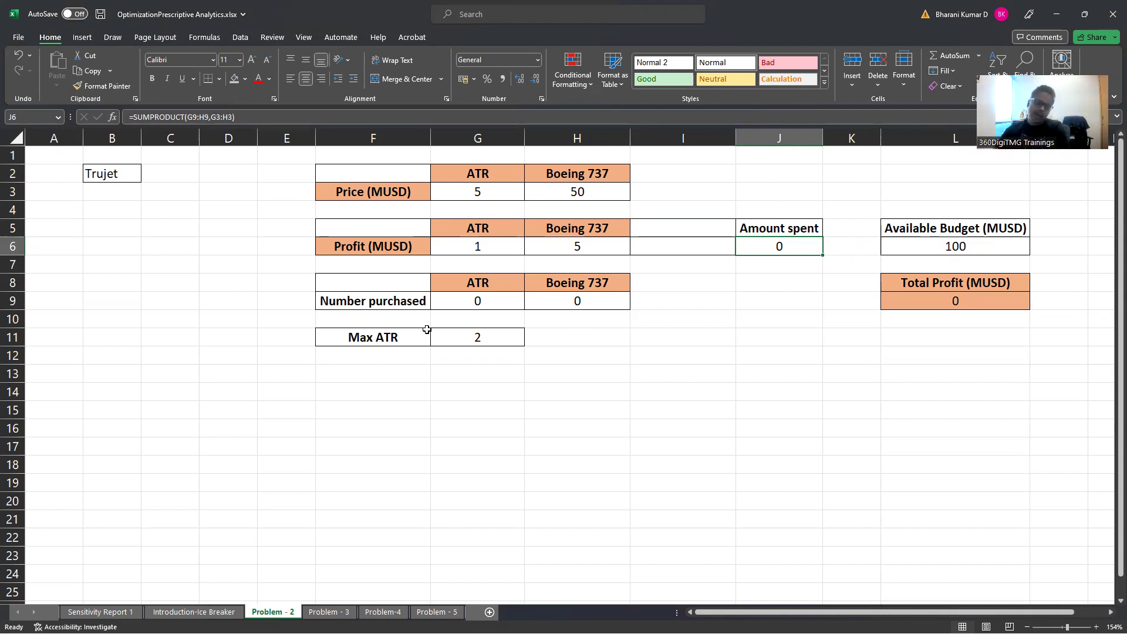
Review the Max ATR limit of 2 and the amount spent and budget block J5:L6.
click(471, 338)
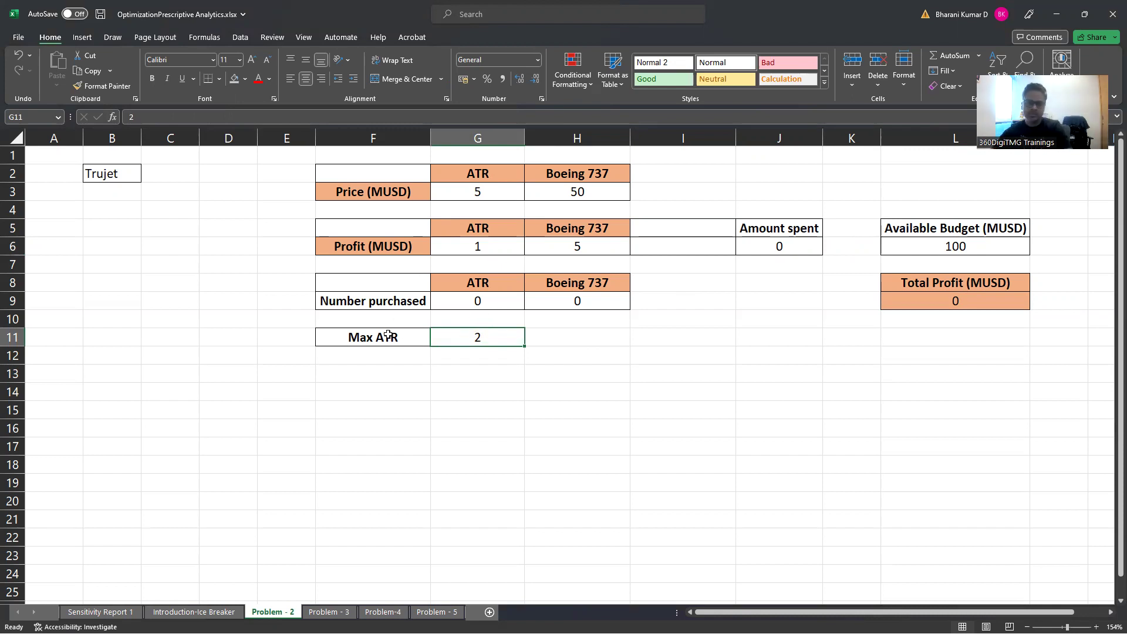
drag(405, 335, 468, 338)
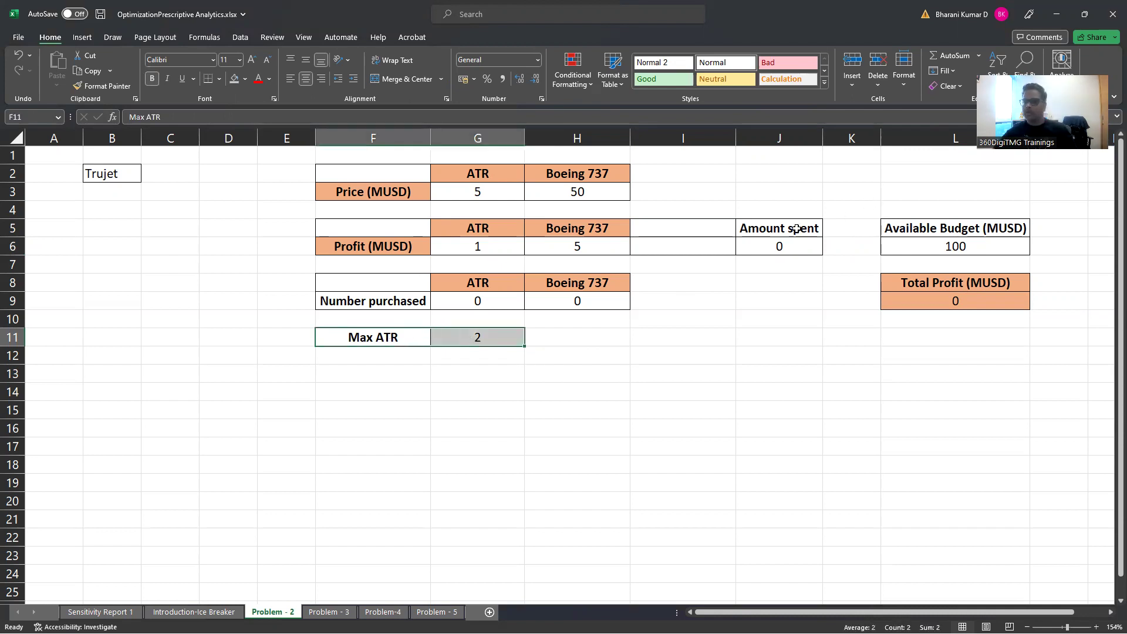
drag(758, 234, 939, 245)
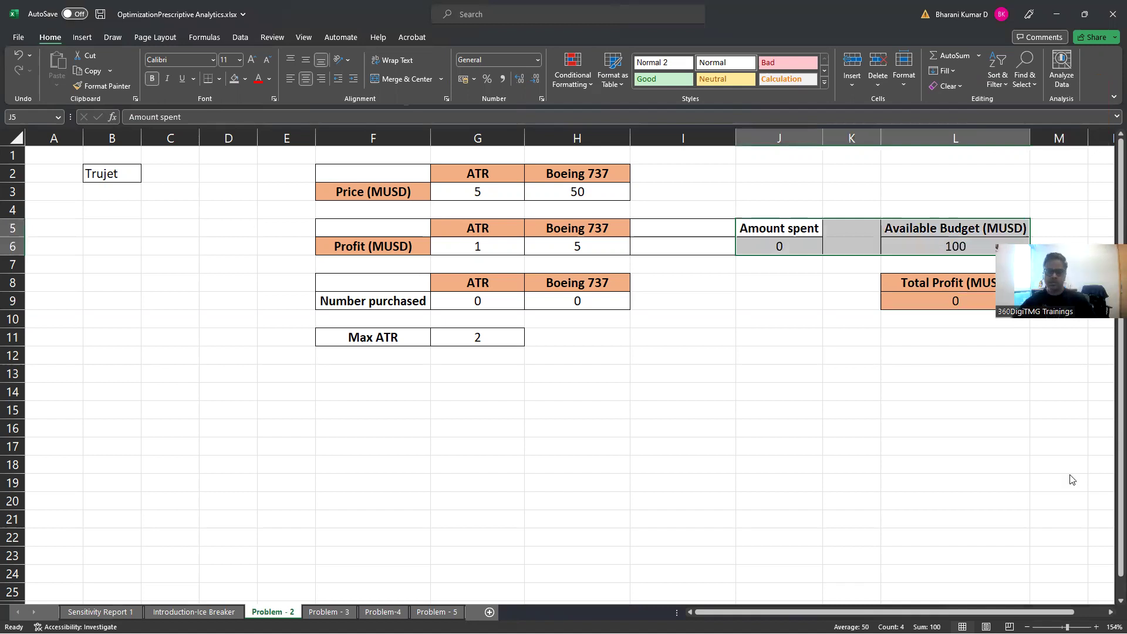
click(843, 387)
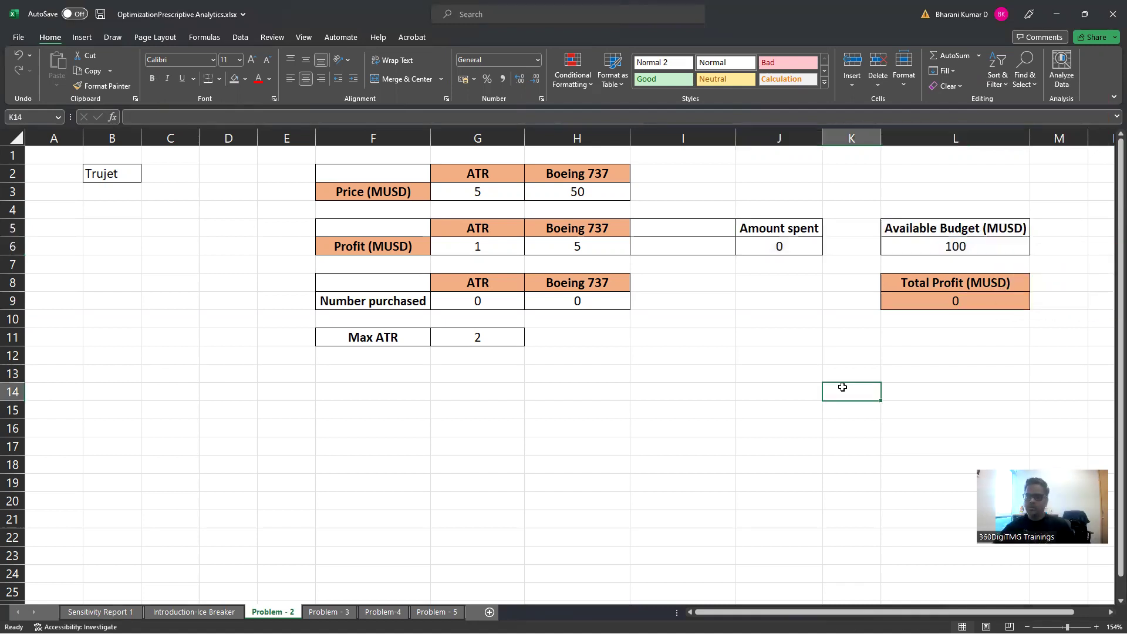
Open Solver from the Data tab and keep Max for Total Profit in $L$9.
click(240, 38)
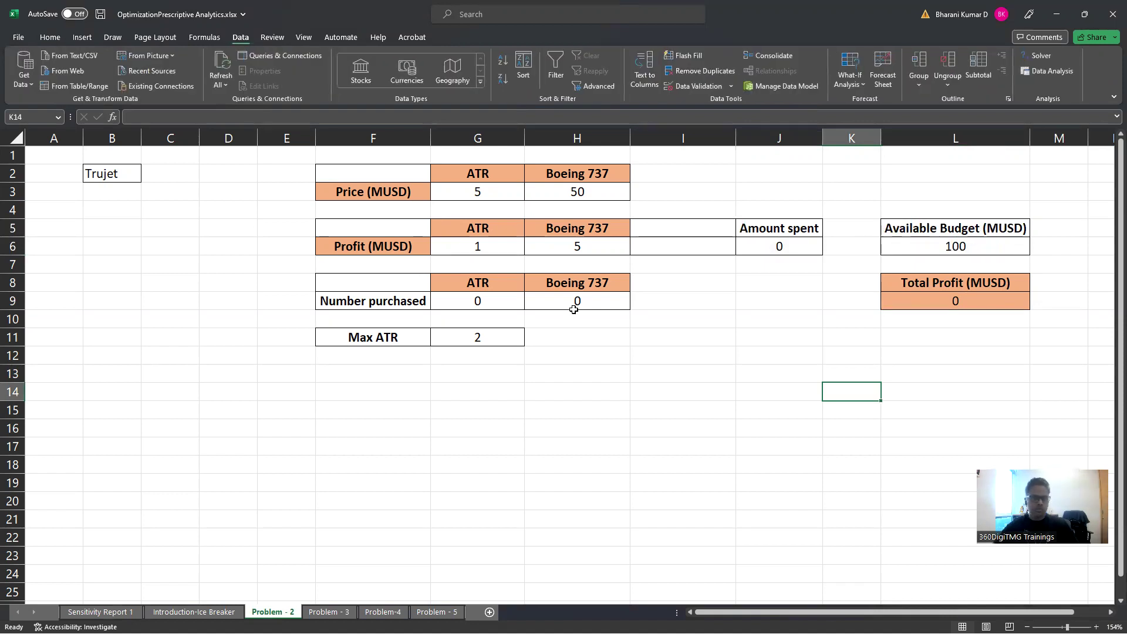
click(1040, 56)
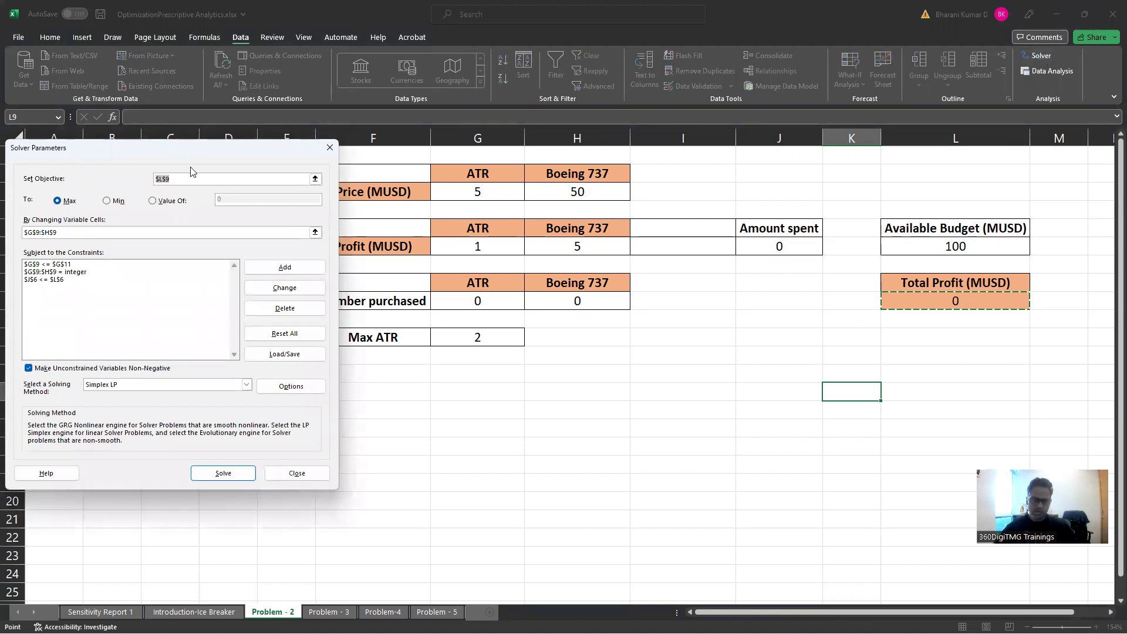
drag(176, 148, 343, 354)
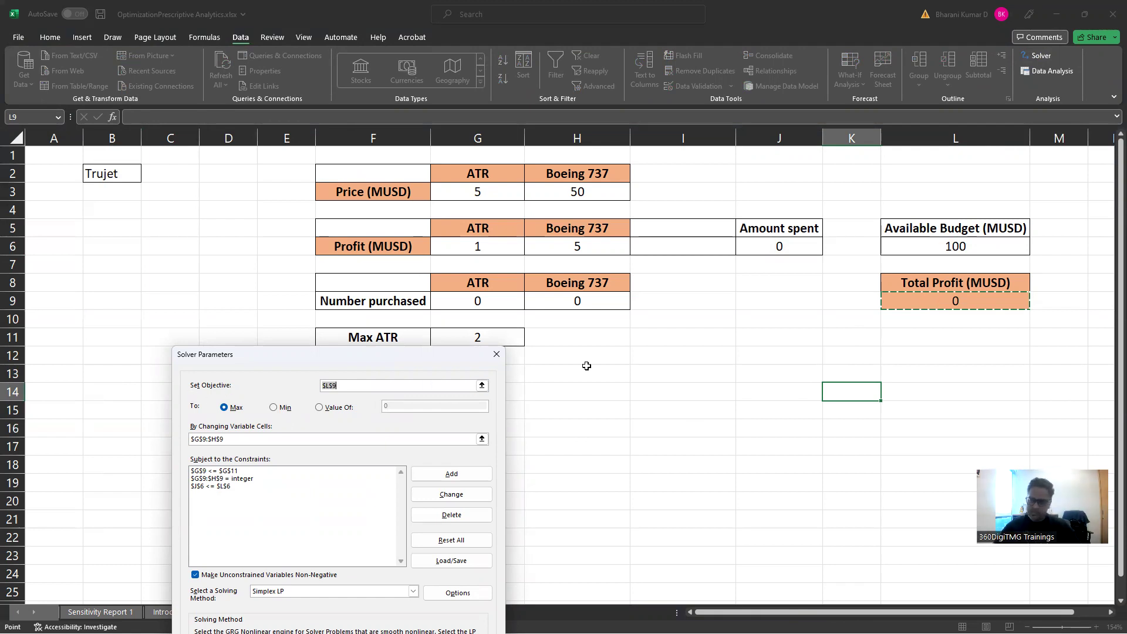
click(910, 298)
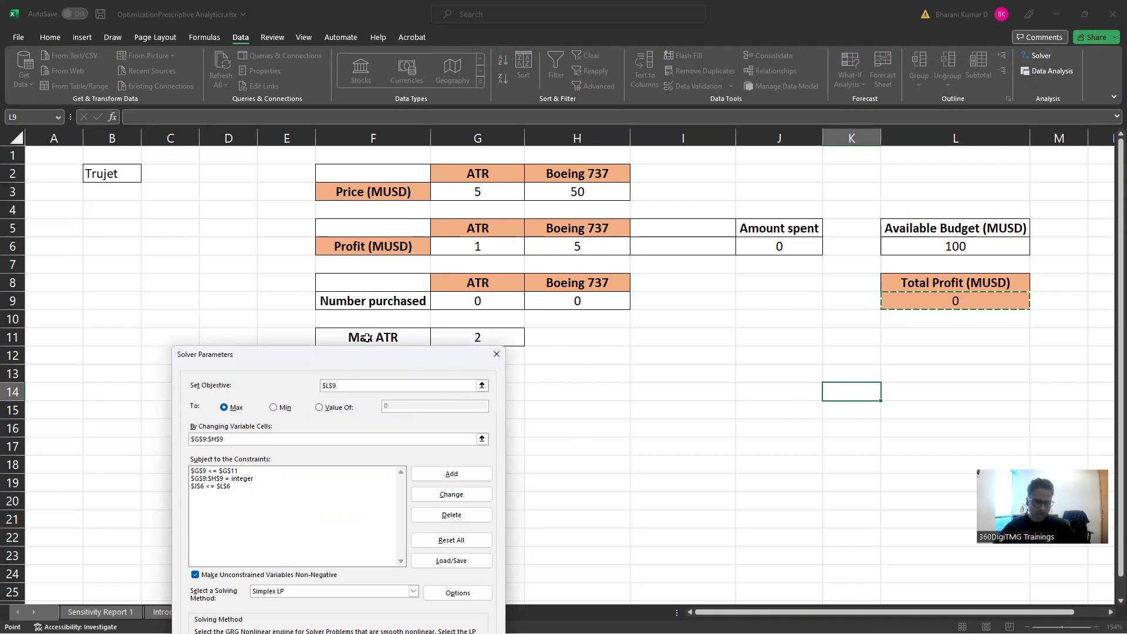
click(223, 407)
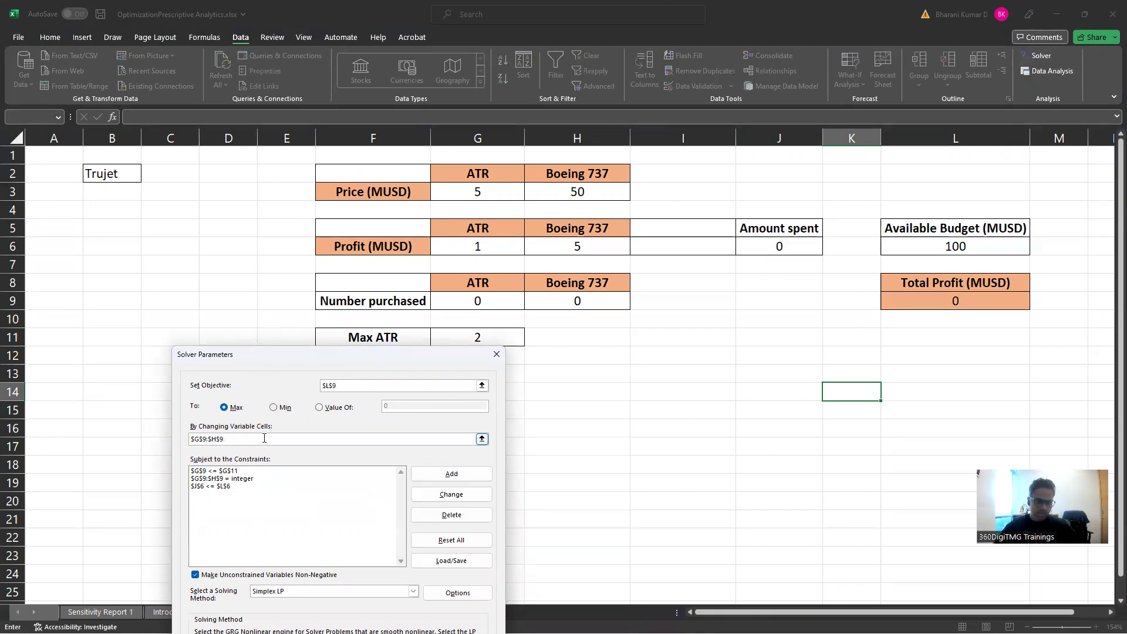
Reselect G9:H9 as the changing cells and select the first constraint.
drag(265, 438, 157, 436)
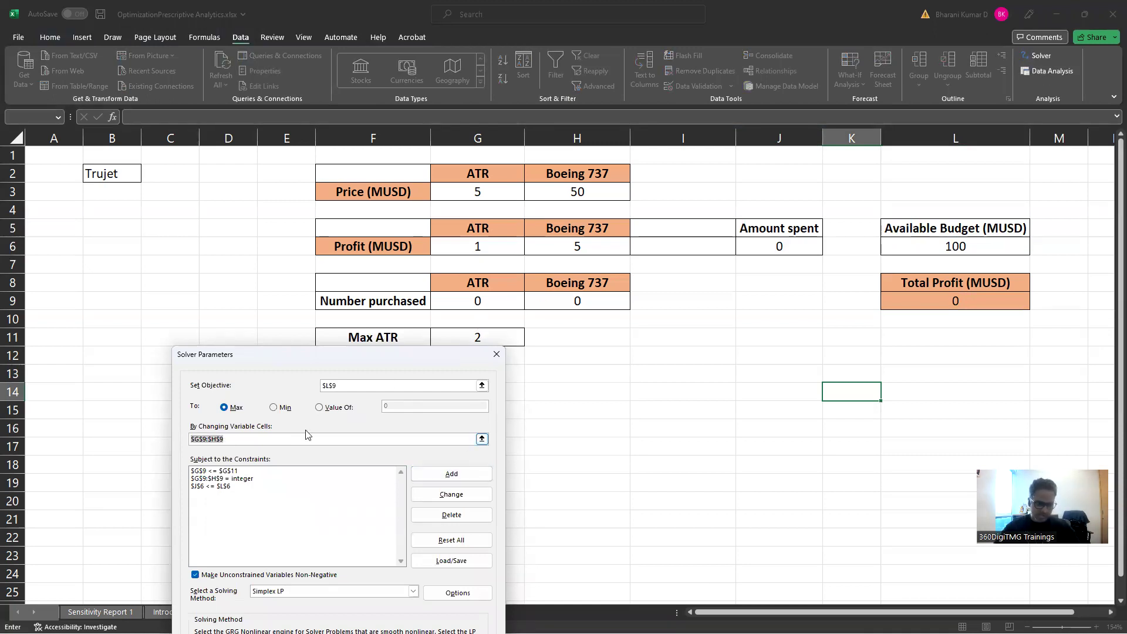
click(482, 439)
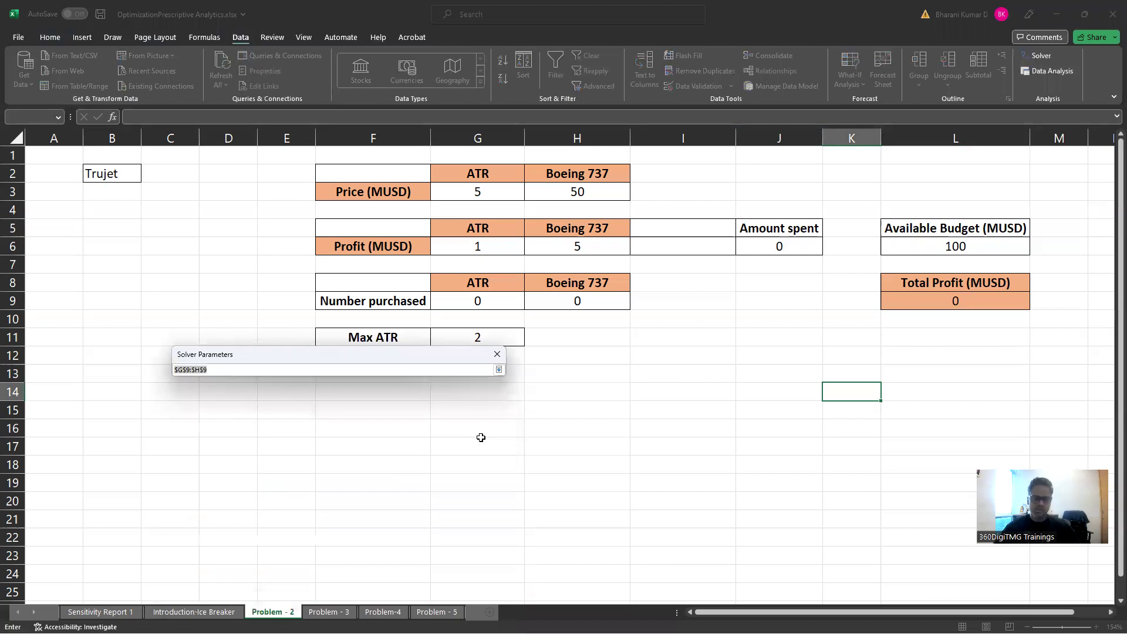
drag(478, 301, 589, 300)
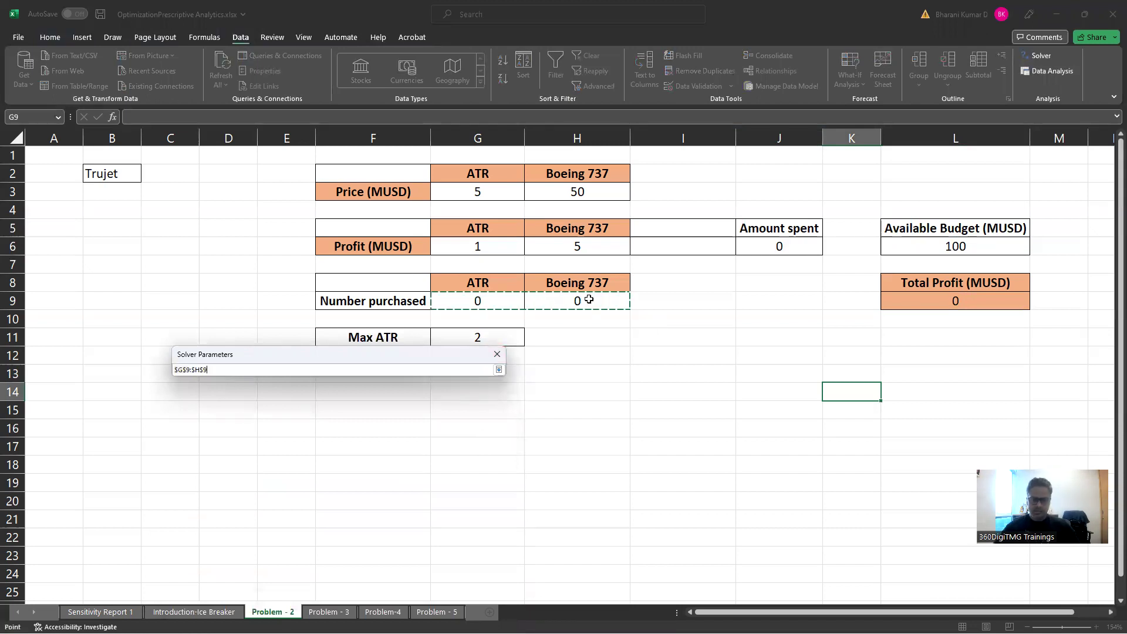
click(499, 370)
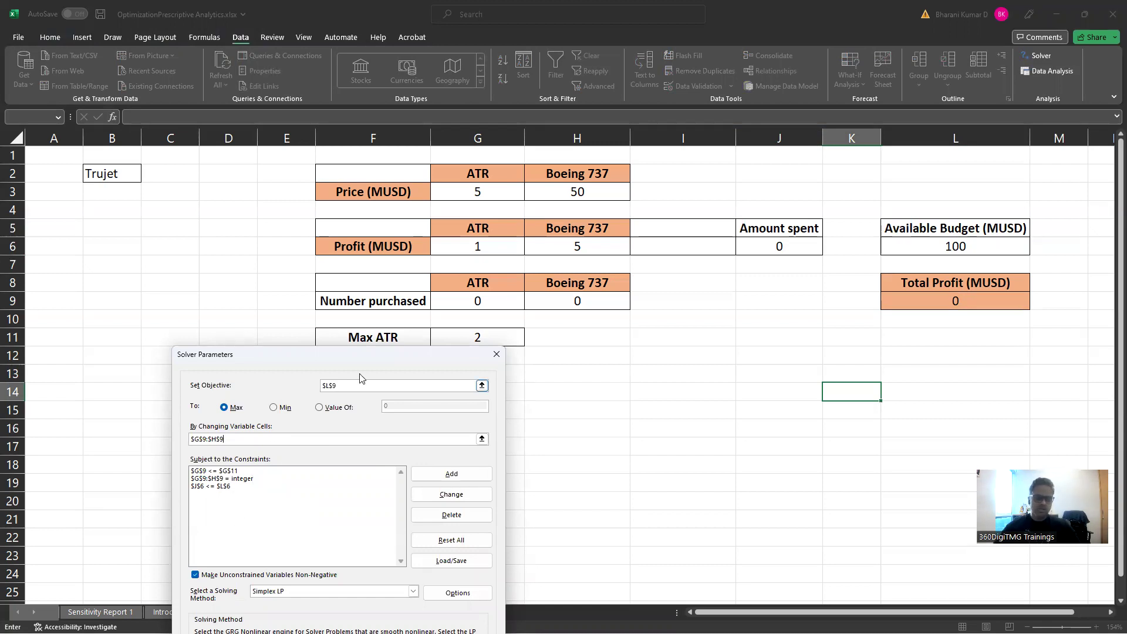
drag(339, 359, 598, 380)
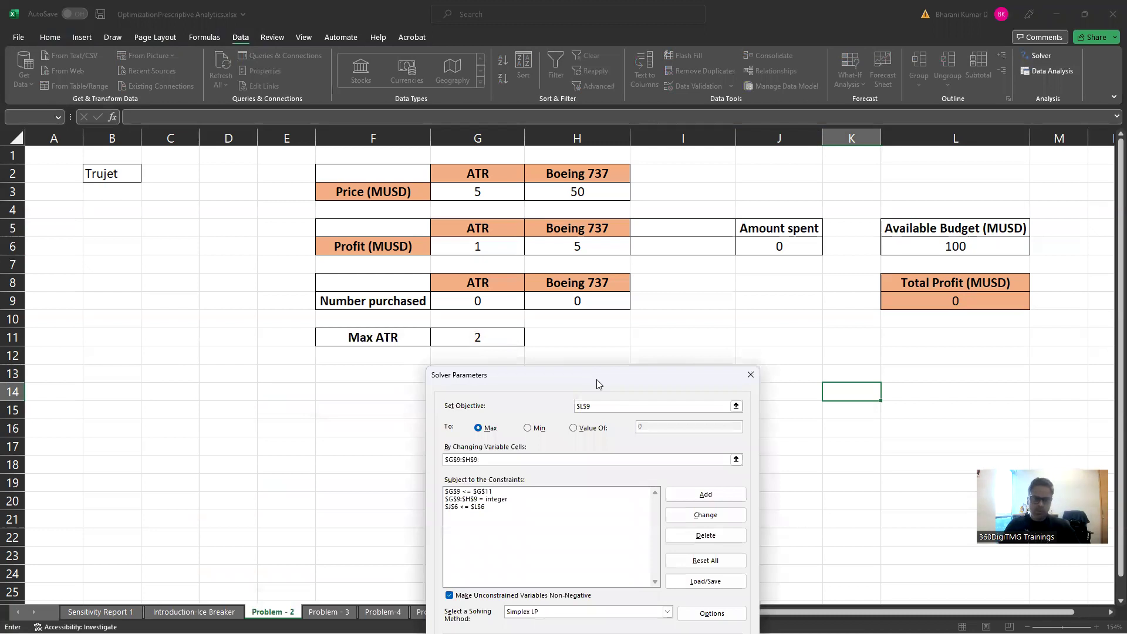
mouse_move(686, 484)
mouse_down()
mouse_move(671, 503)
mouse_move(750, 491)
mouse_move(675, 507)
mouse_up()
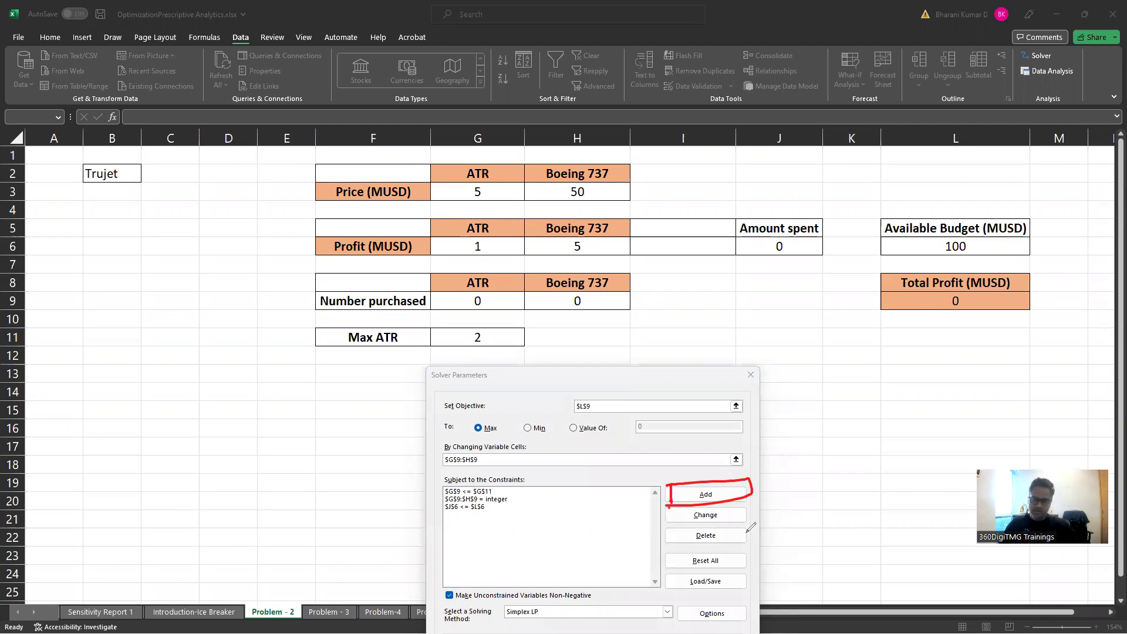
key(e)
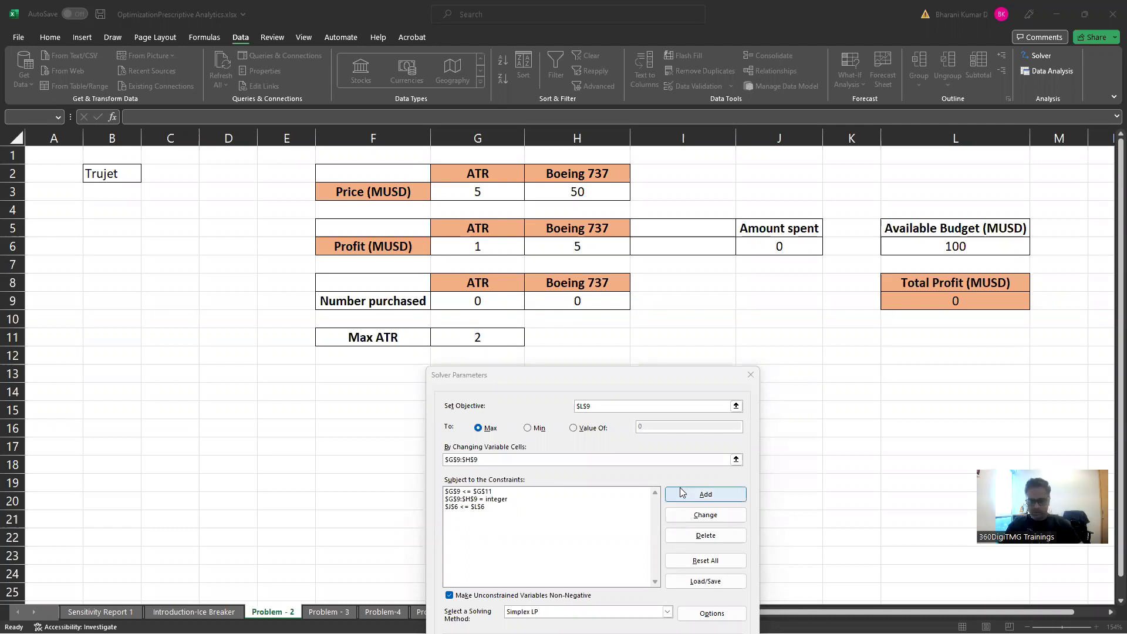
Reopen Solver and add the ATR limit constraint $G$9 <= $G$11.
click(530, 492)
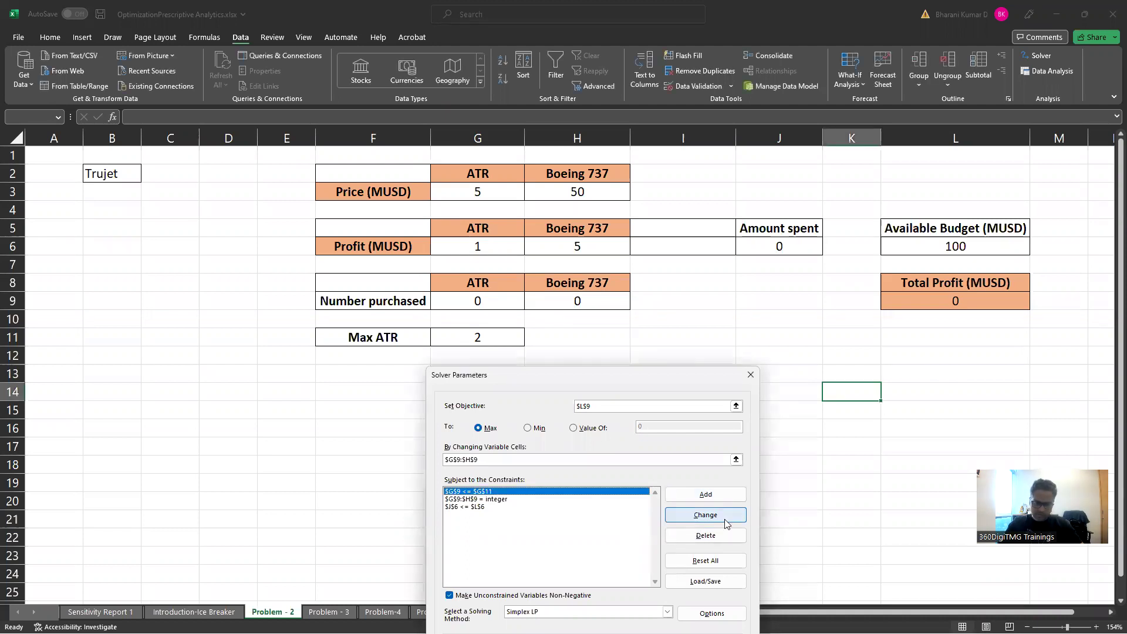
key(Escape)
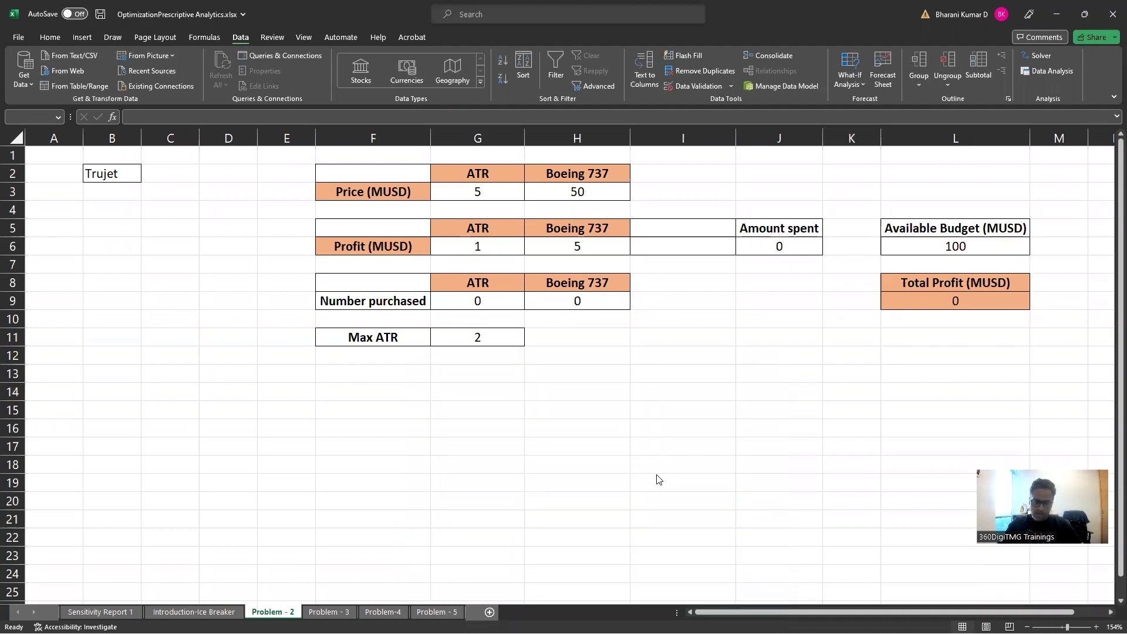
click(1041, 56)
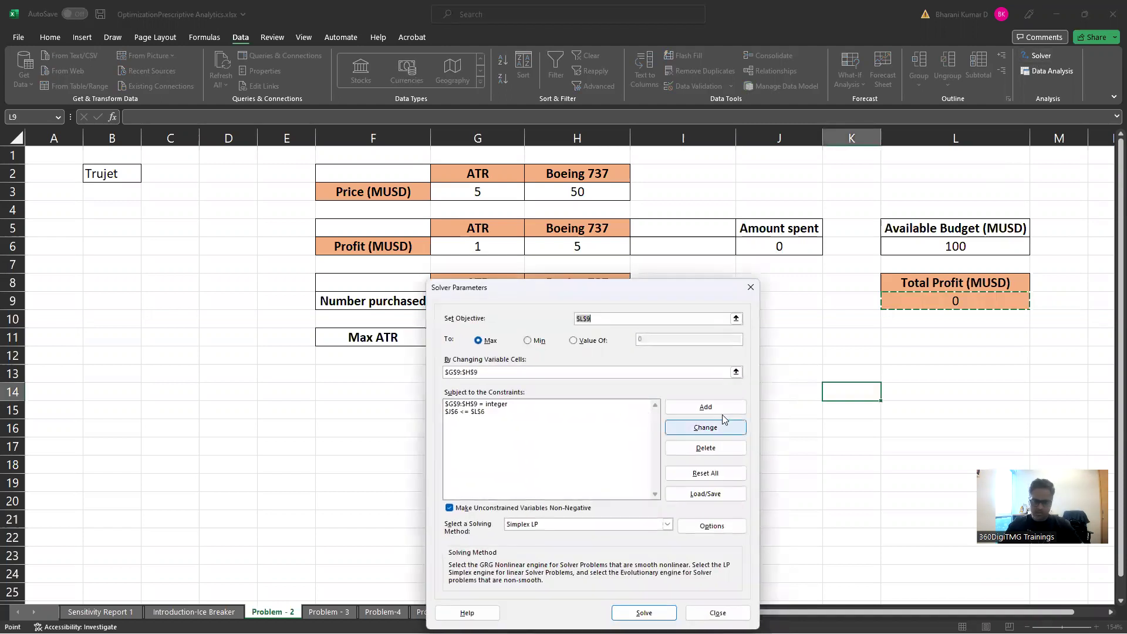
click(707, 408)
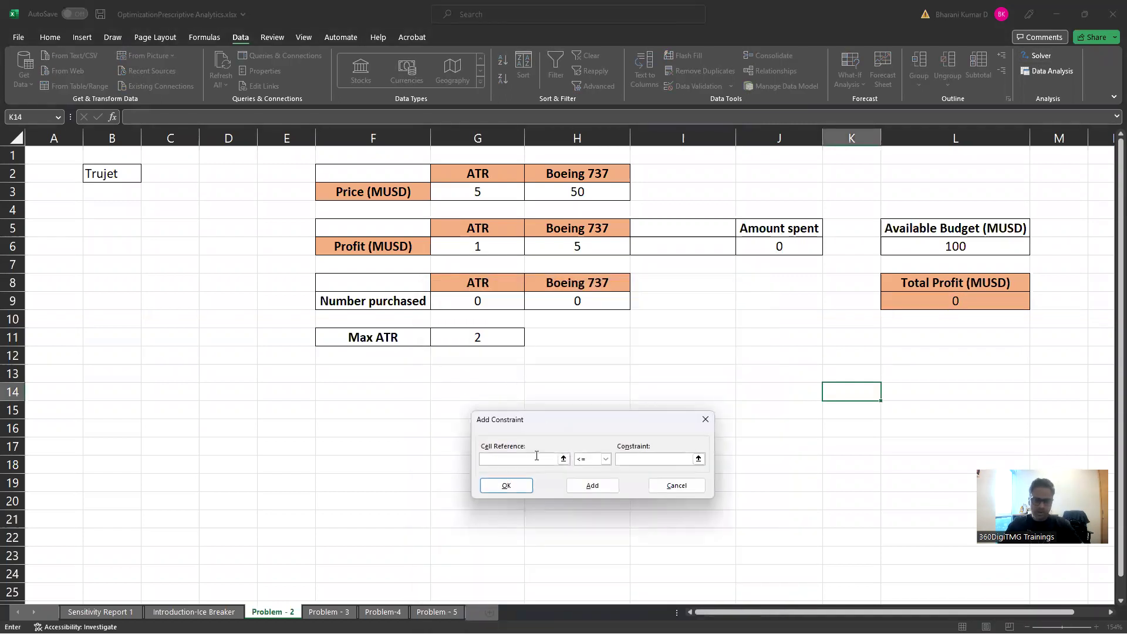
click(485, 301)
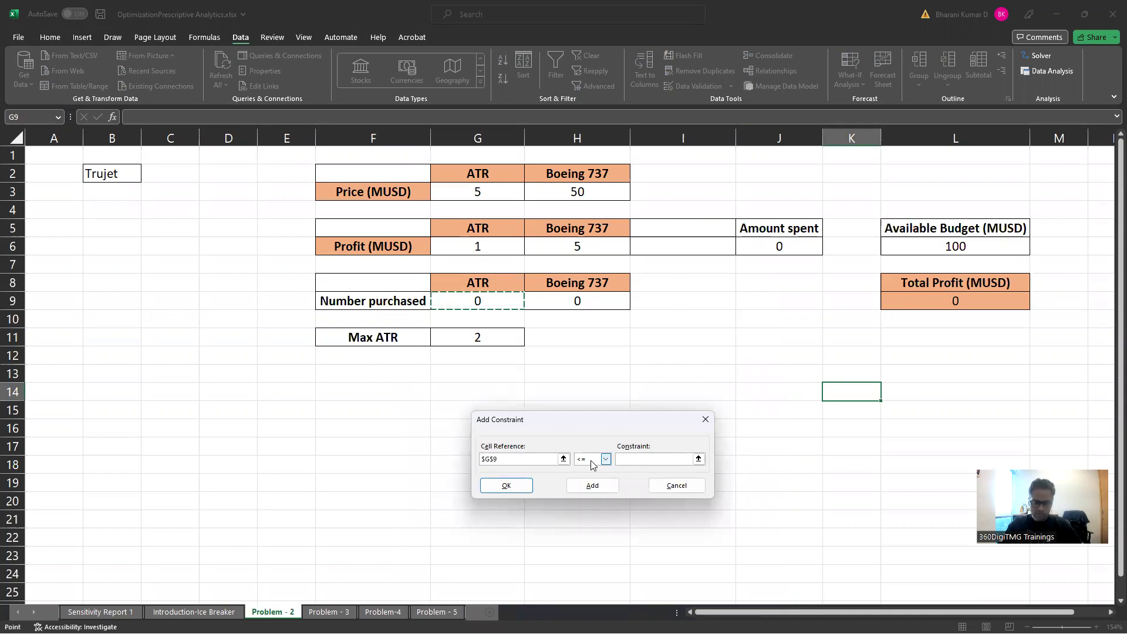
click(648, 462)
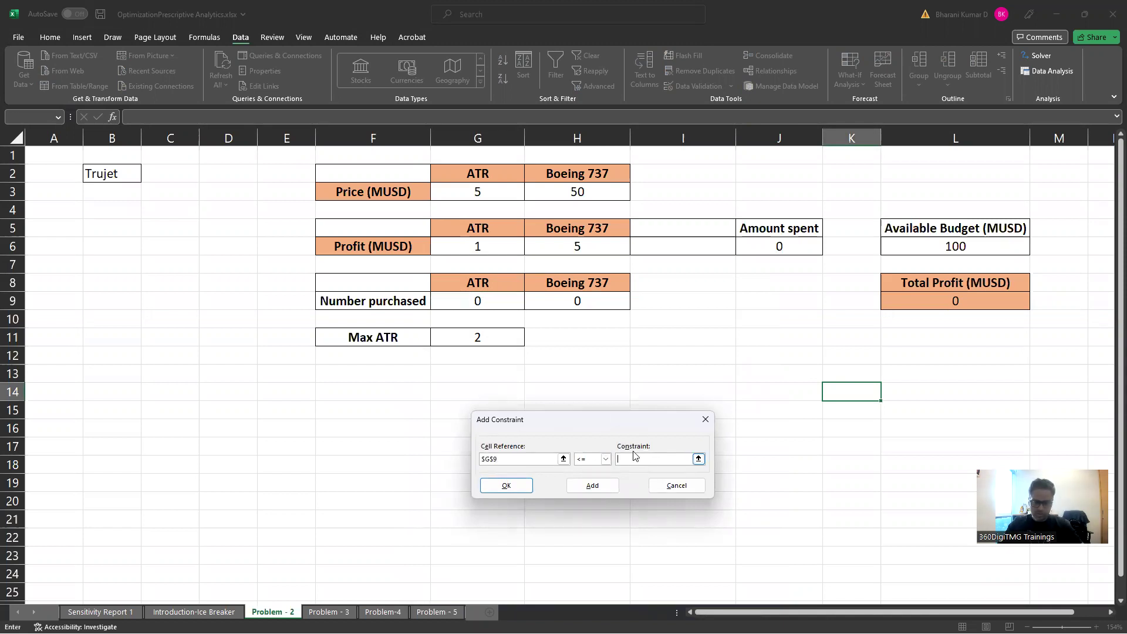
click(492, 332)
click(523, 486)
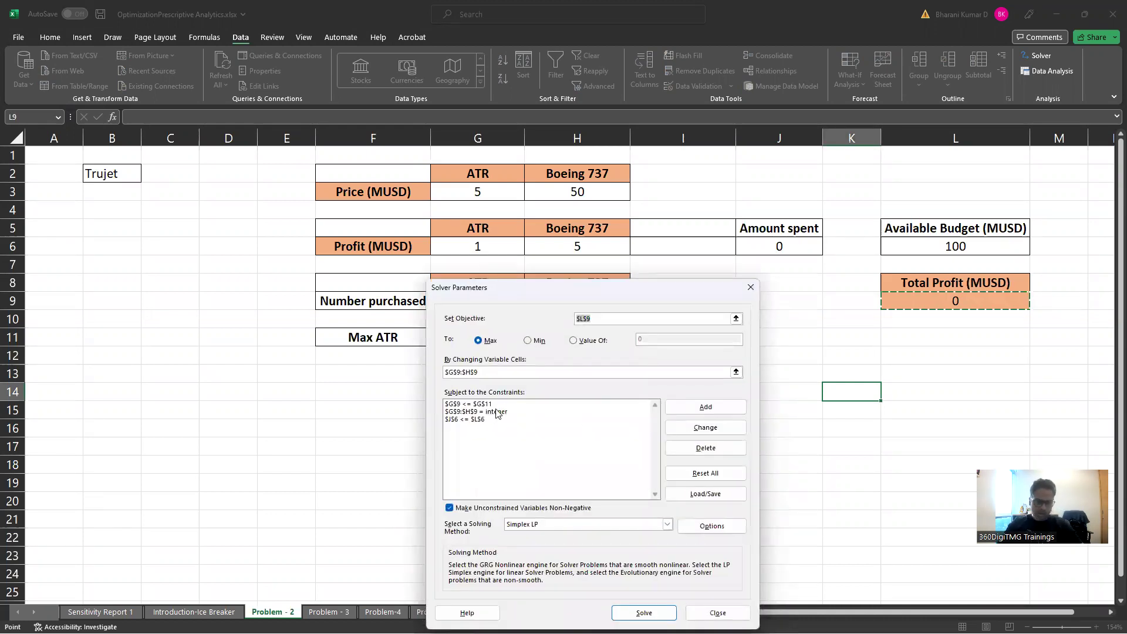
Reopen Solver with Alt+A, Y, 2 and uncover the Number purchased and Max ATR rows.
drag(587, 288, 493, 390)
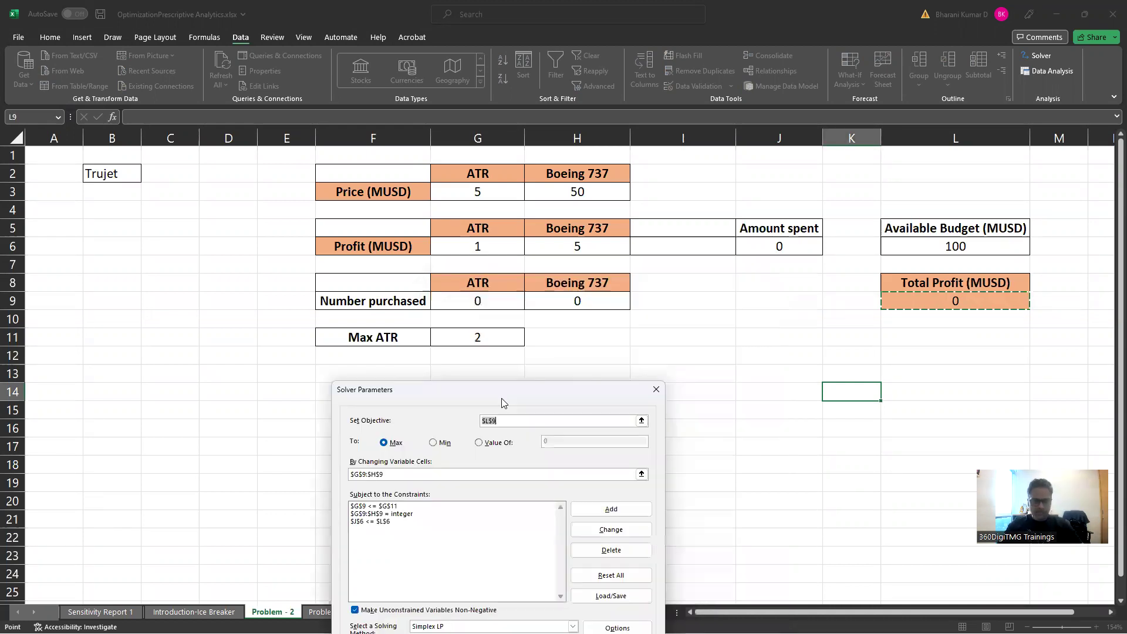
click(405, 515)
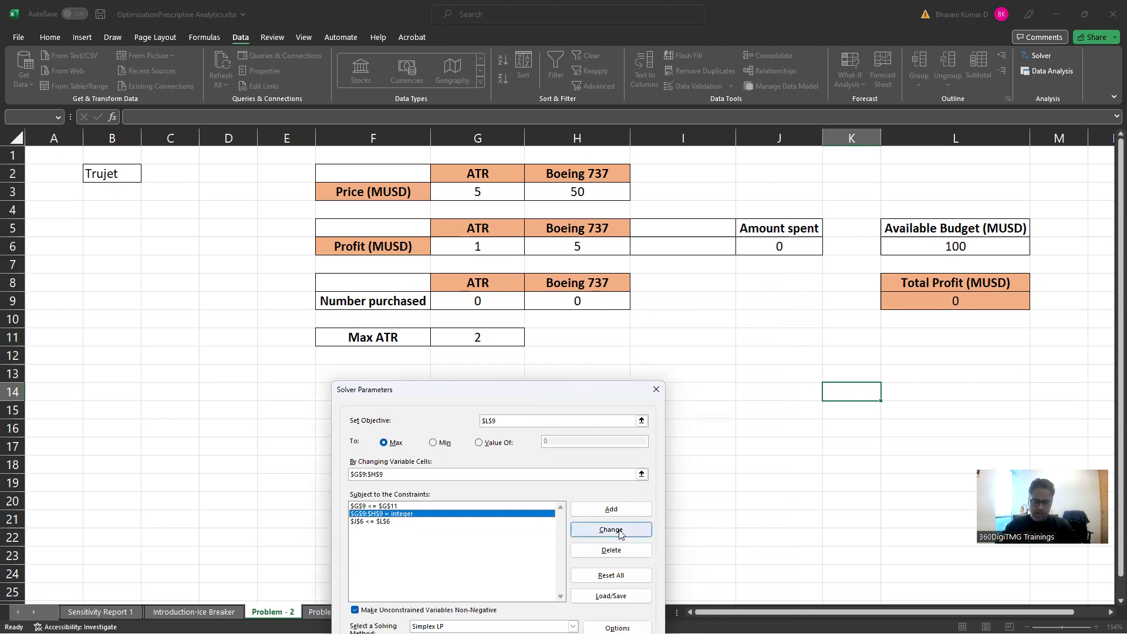
key(Escape)
key(alt+a)
key(y)
key(2)
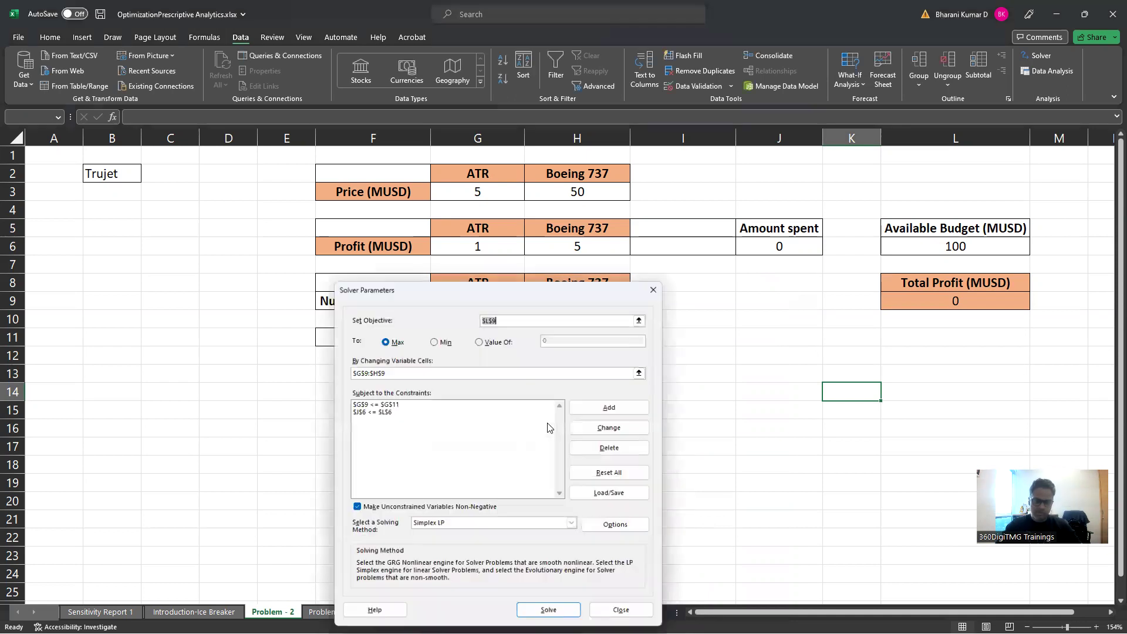
drag(529, 289, 734, 362)
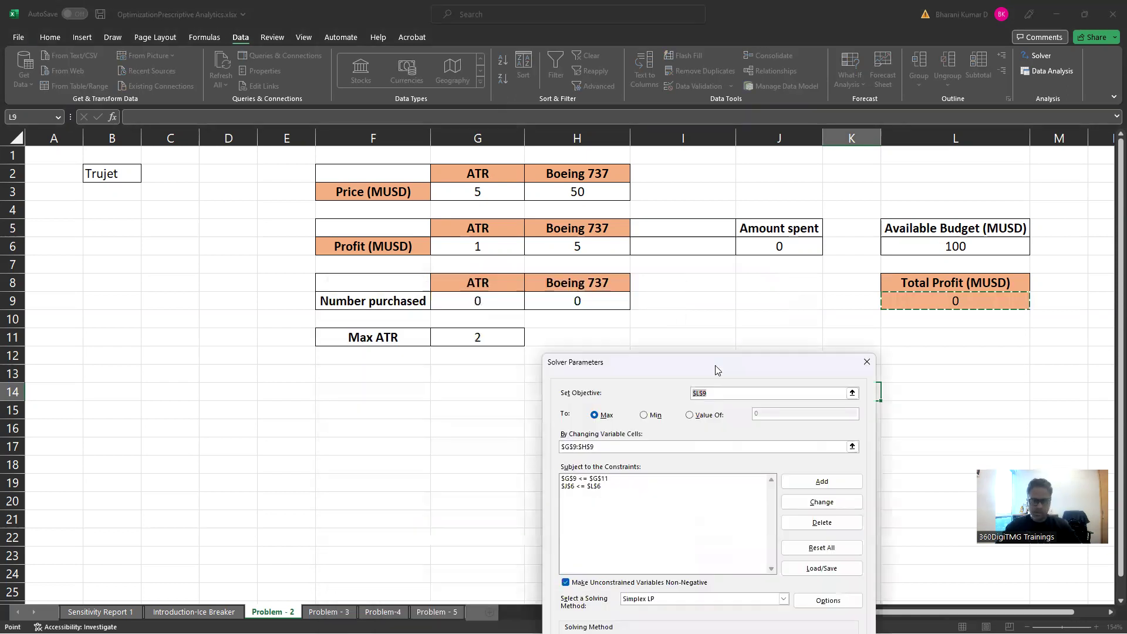
Delete the old budget constraint and add $J$6 <= $L$6 in its place.
click(594, 487)
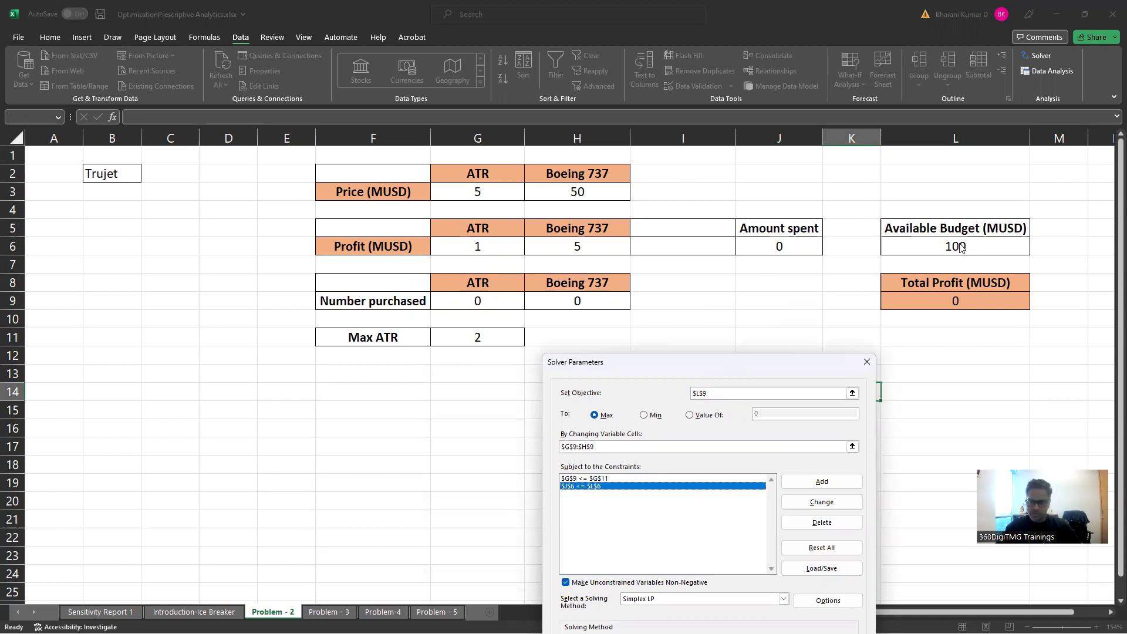
click(836, 526)
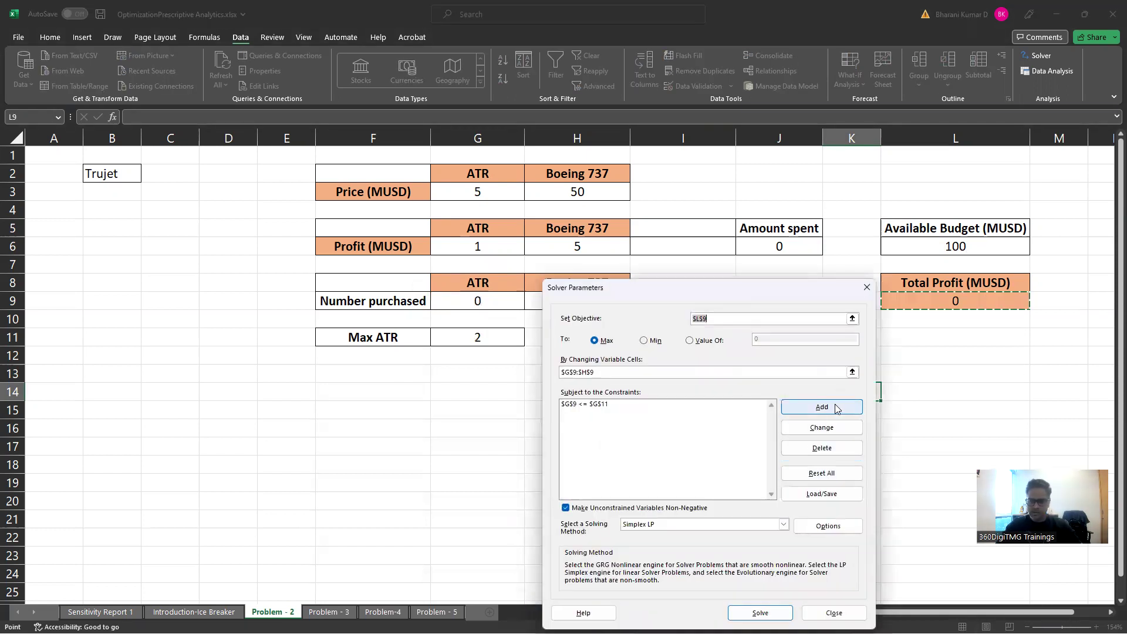
click(838, 407)
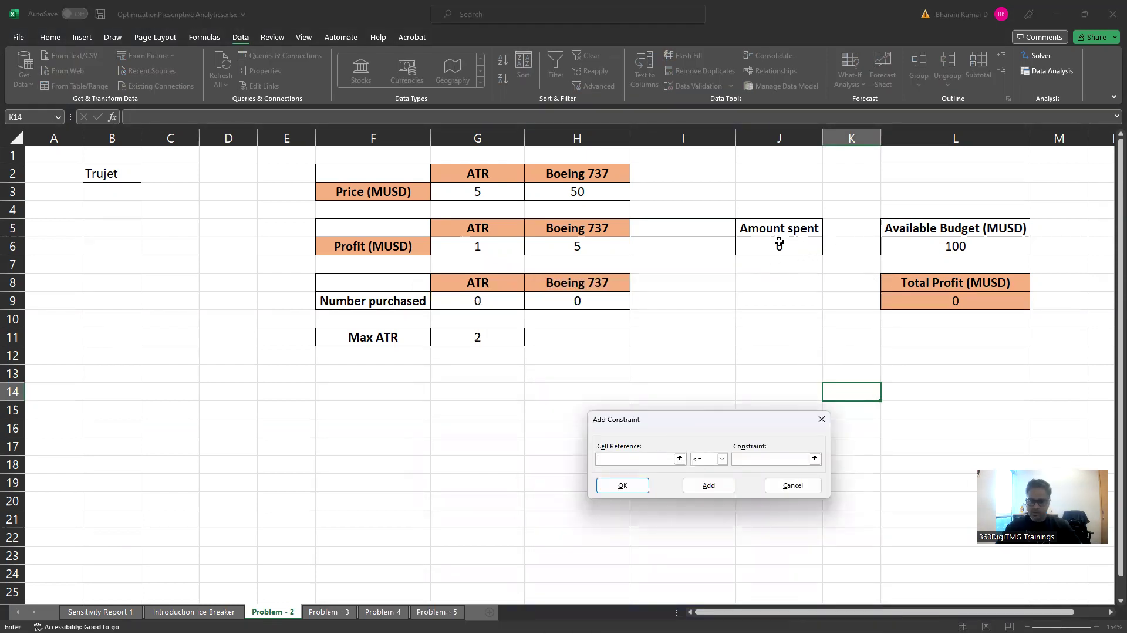
click(786, 247)
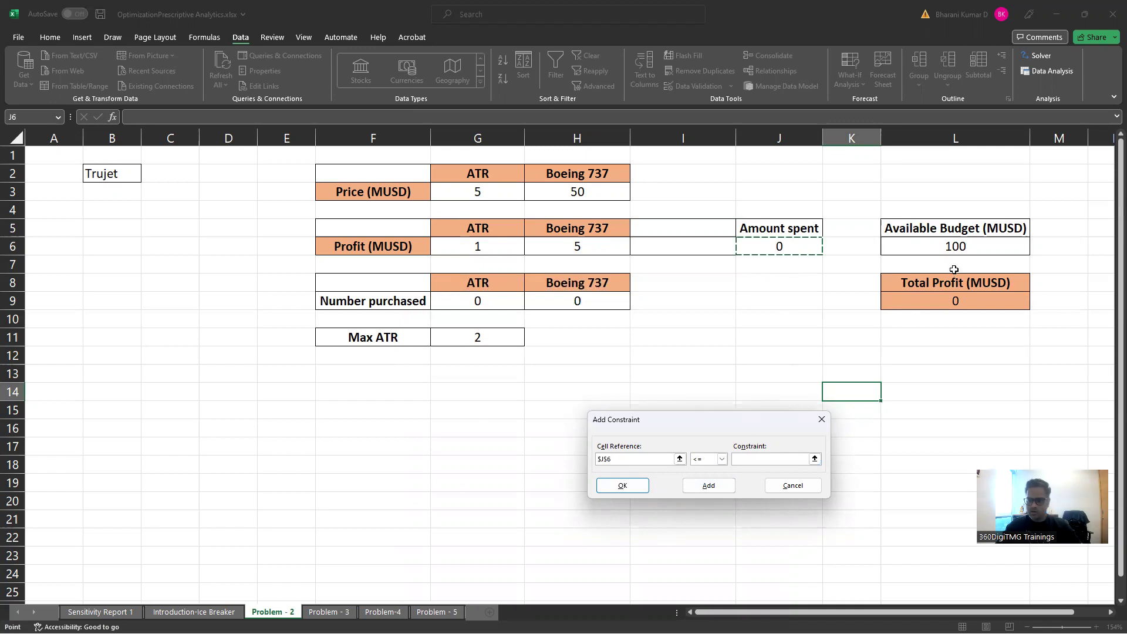
click(788, 463)
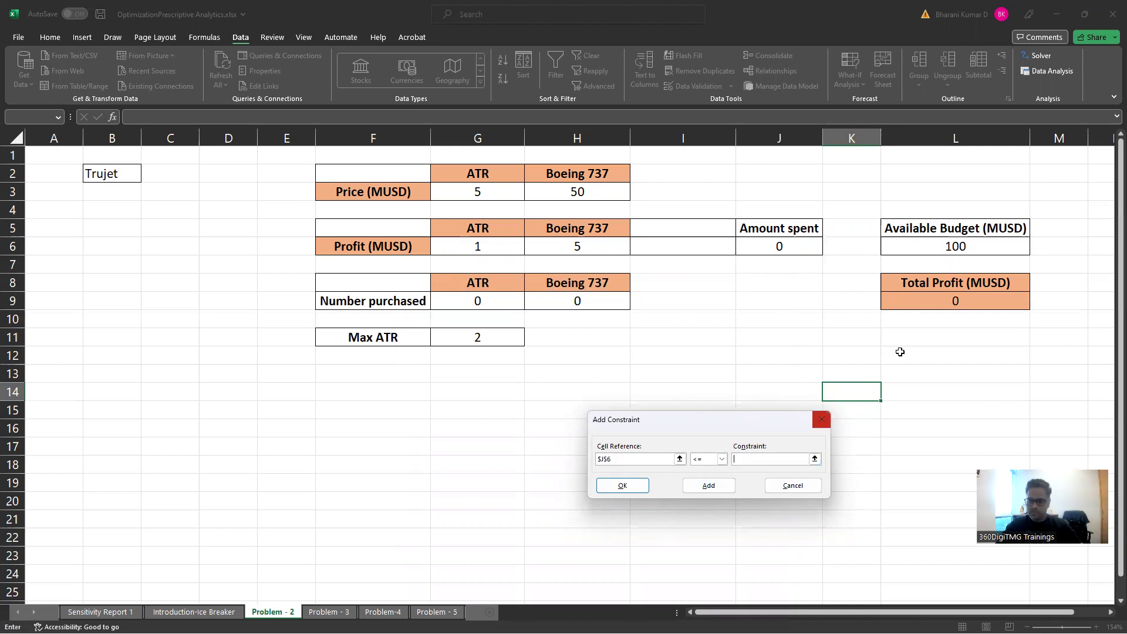
click(944, 246)
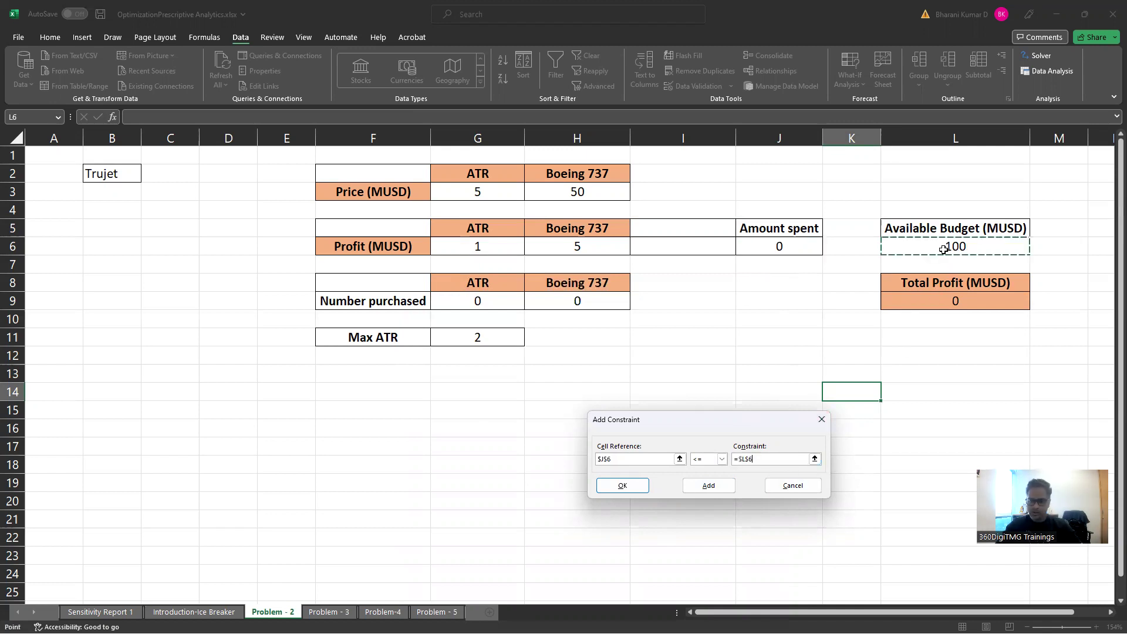
click(621, 485)
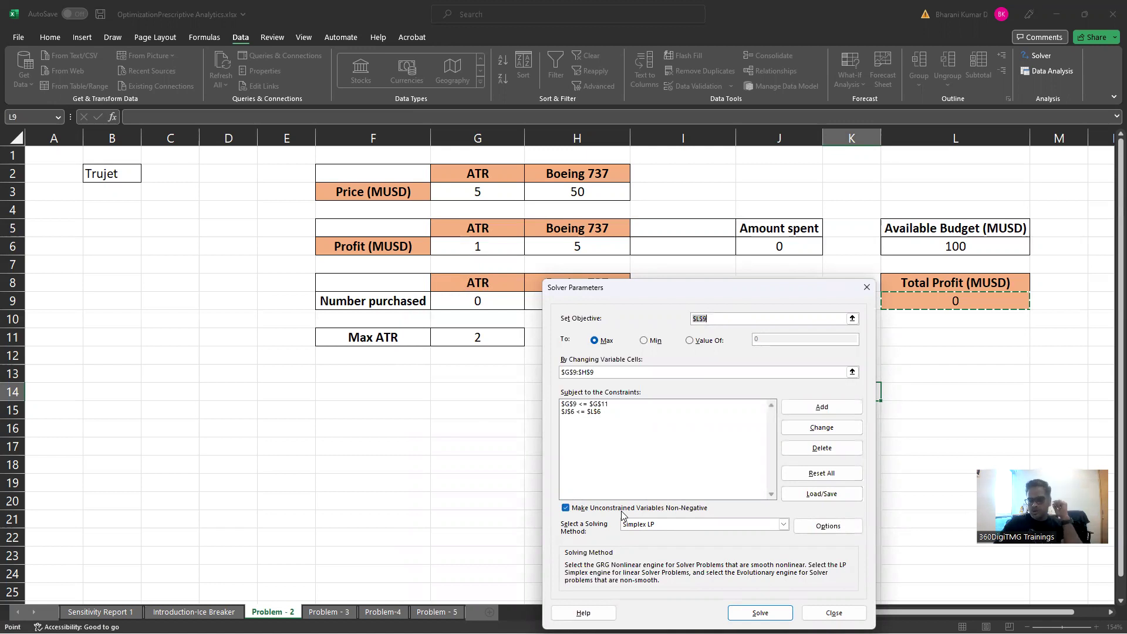
Move the Solver Parameters dialog to the sheet's left, with Simplex LP as the method.
drag(673, 291, 786, 352)
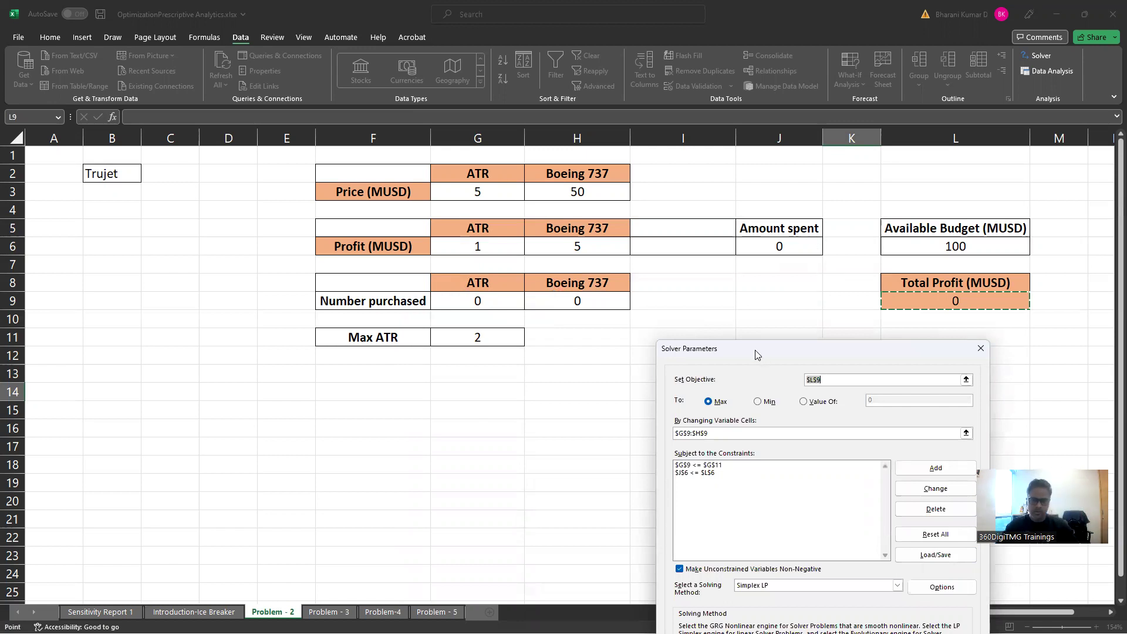
drag(756, 355, 664, 340)
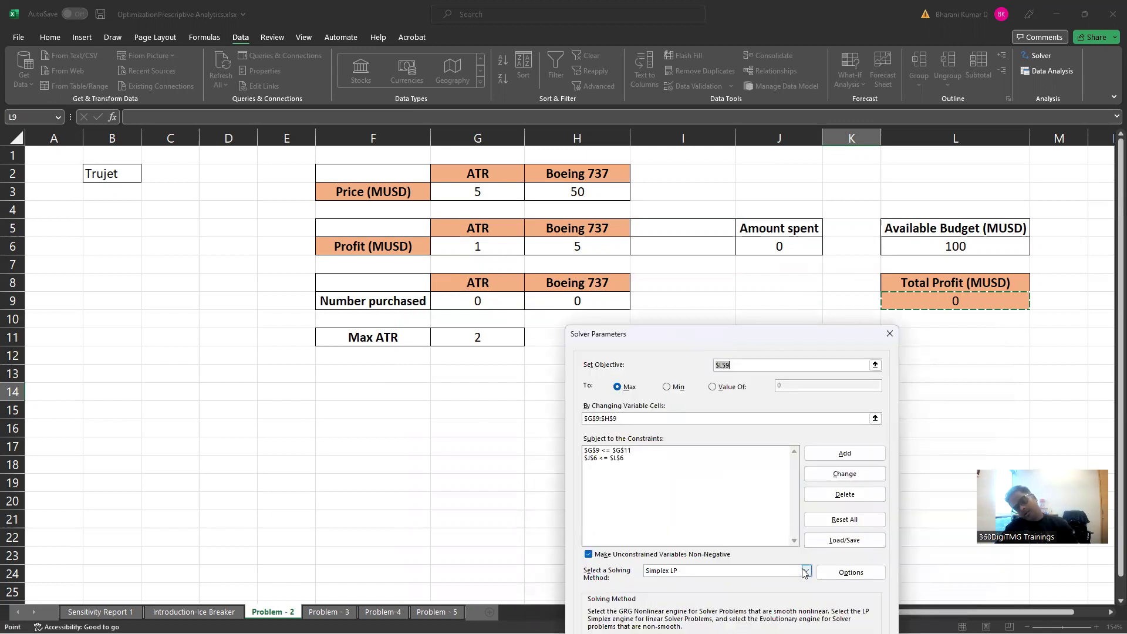
click(715, 346)
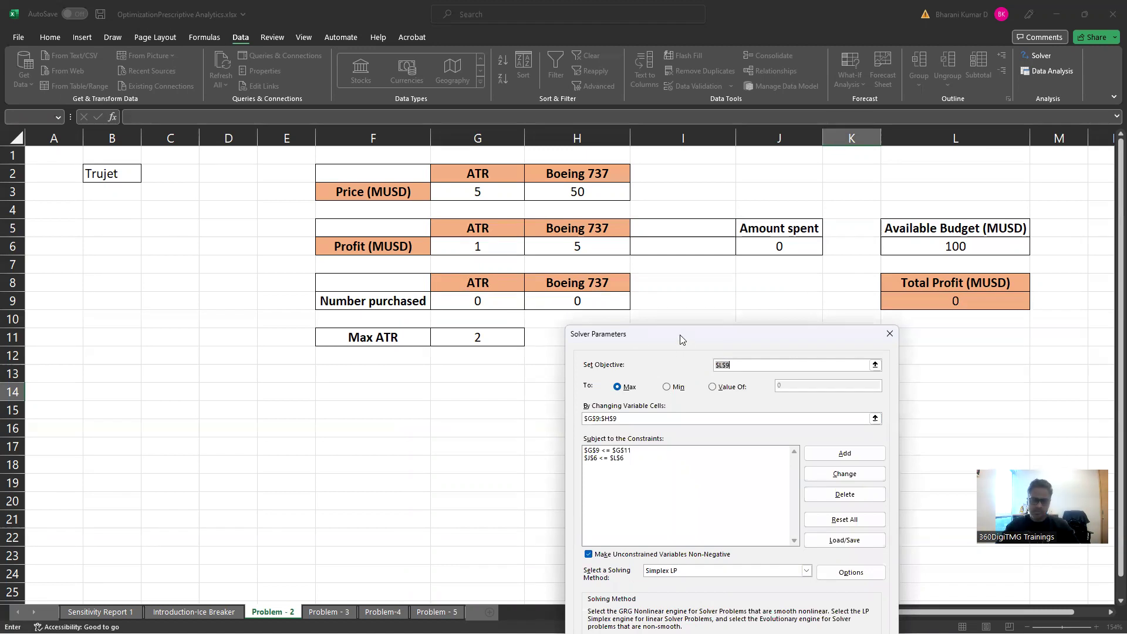
drag(681, 339, 124, 206)
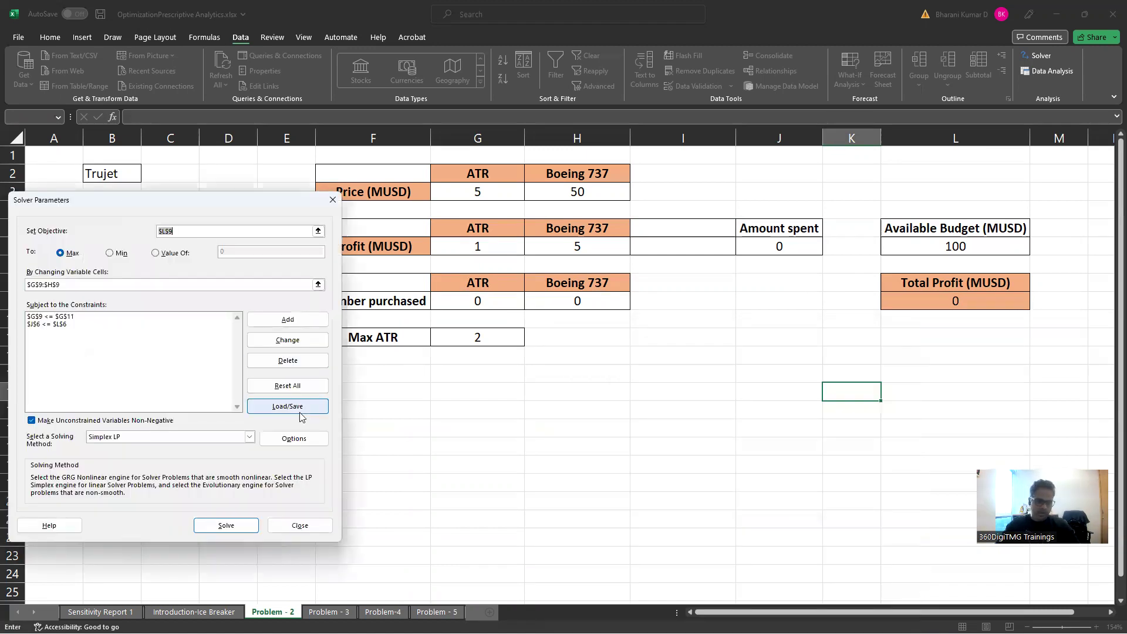
Solve, keep the solution, and inspect G9 (2 ATR) and H9 (1.8 Boeing 737).
click(227, 525)
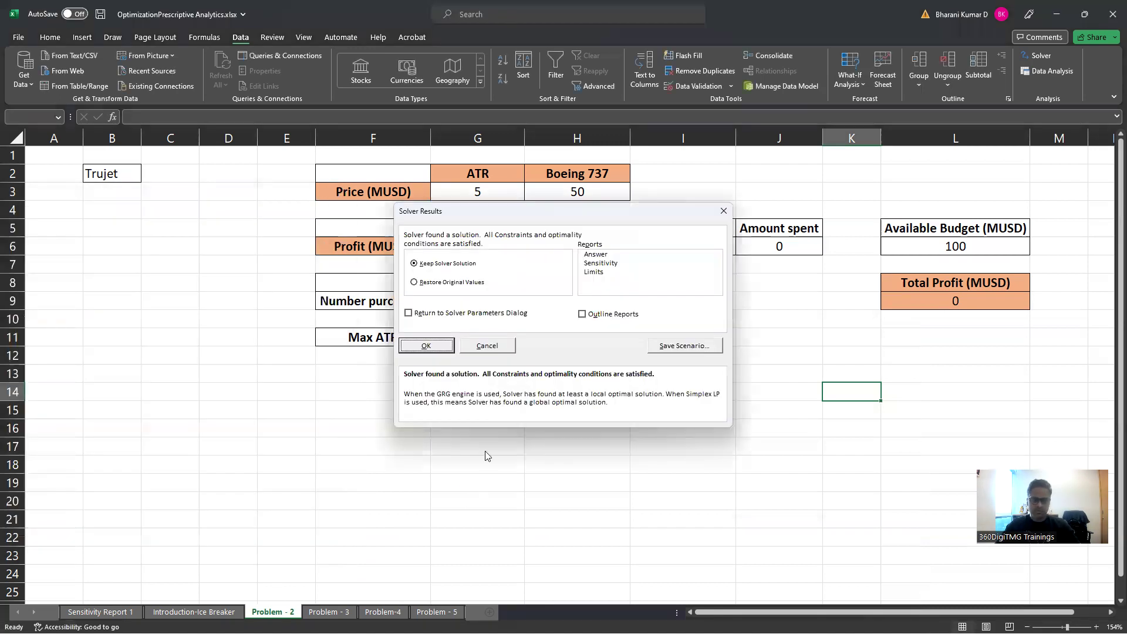
click(428, 345)
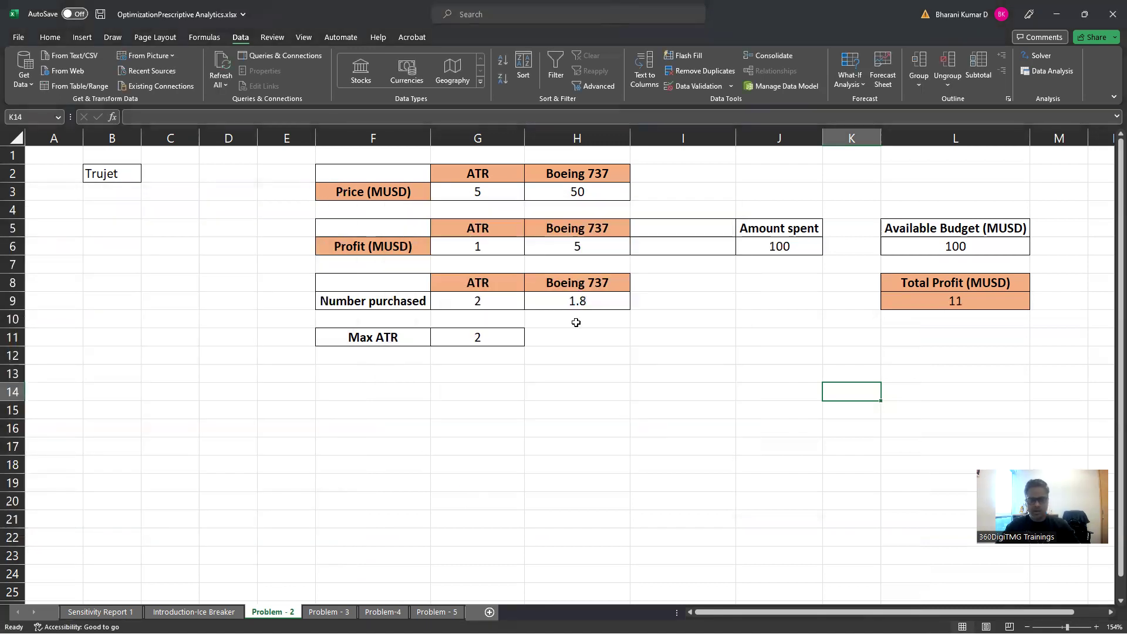
click(472, 299)
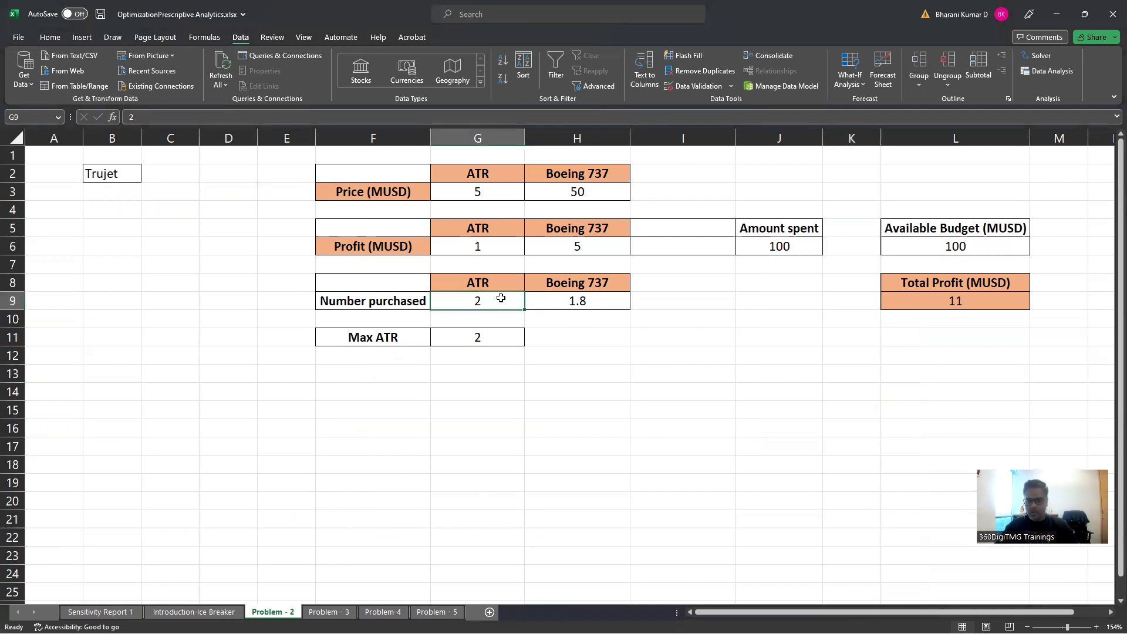
click(561, 303)
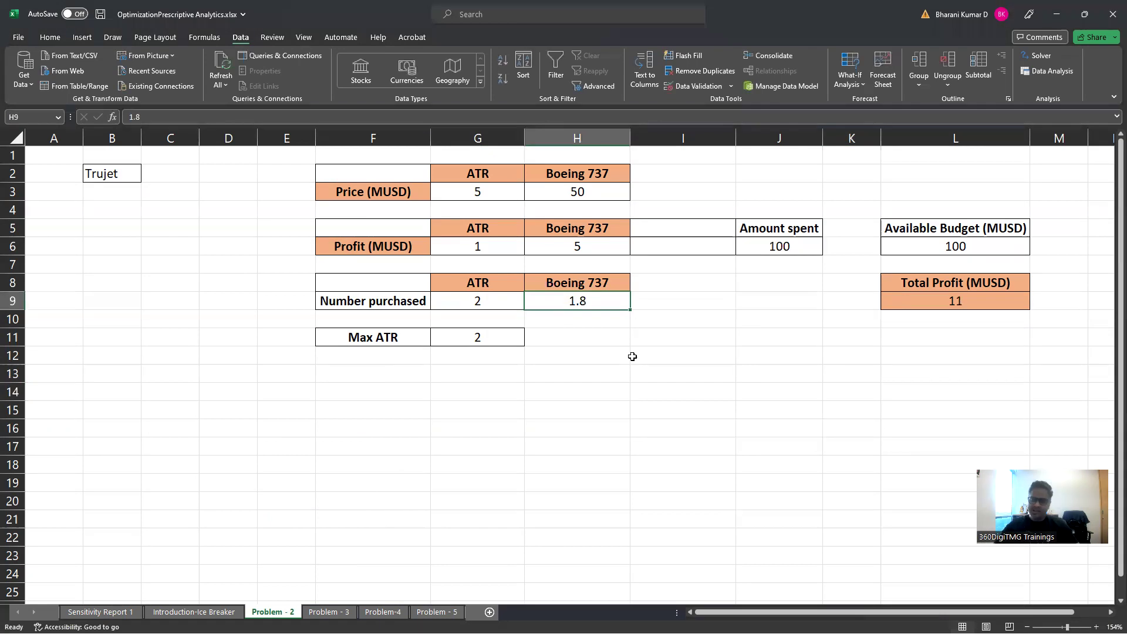
drag(478, 301, 564, 300)
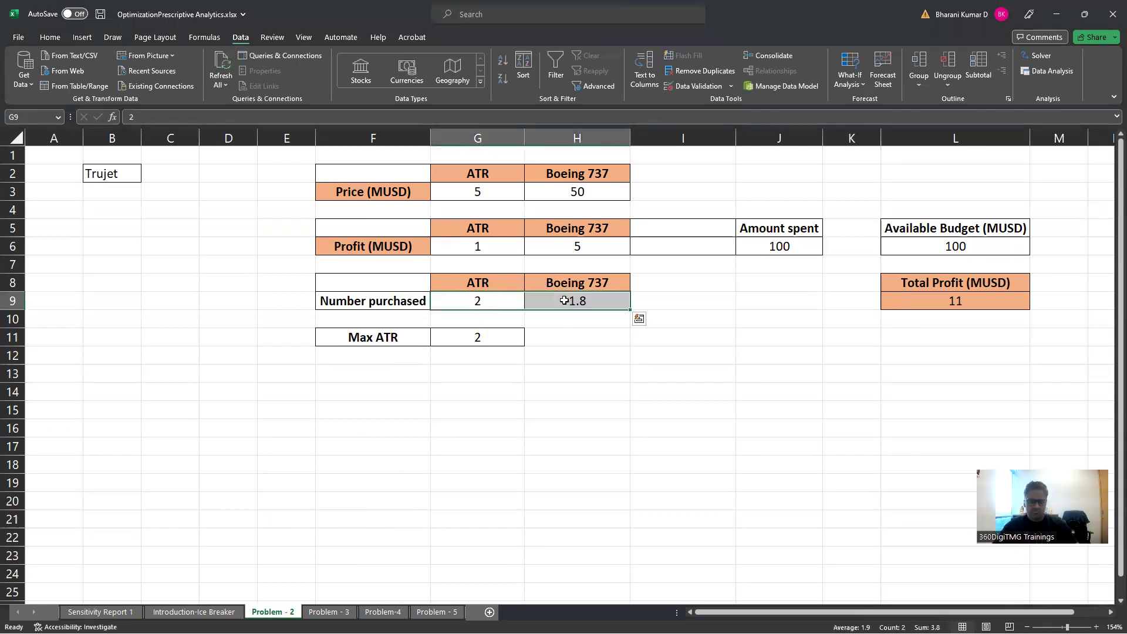
click(885, 370)
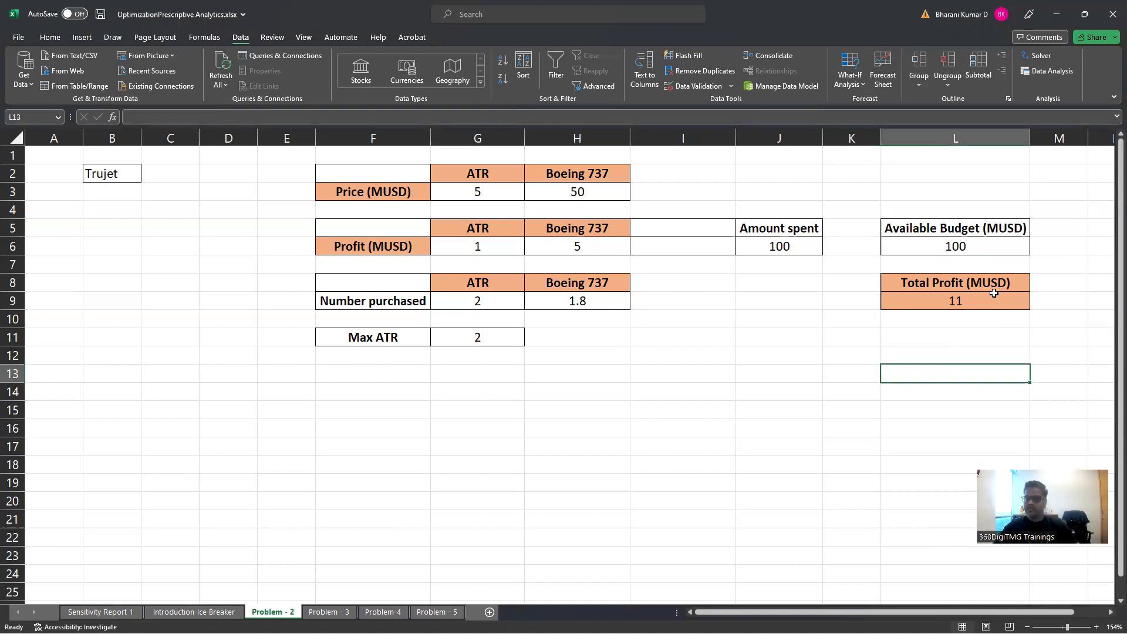
Add the constraint $G$9:$H$9 = integer in Solver and solve again.
click(1039, 59)
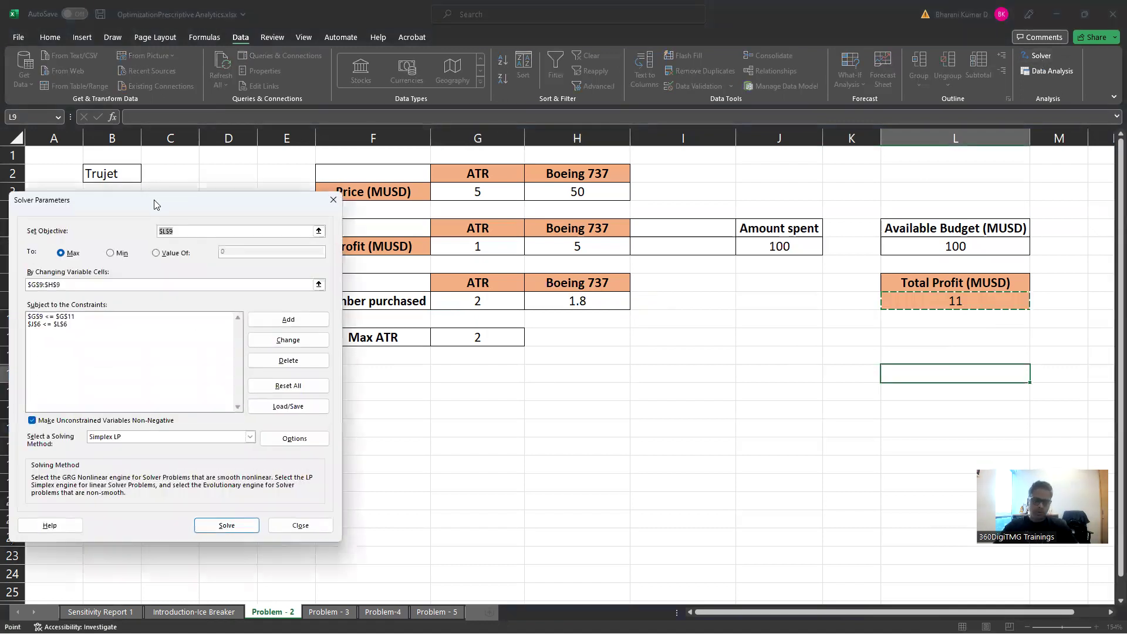
drag(154, 204, 867, 163)
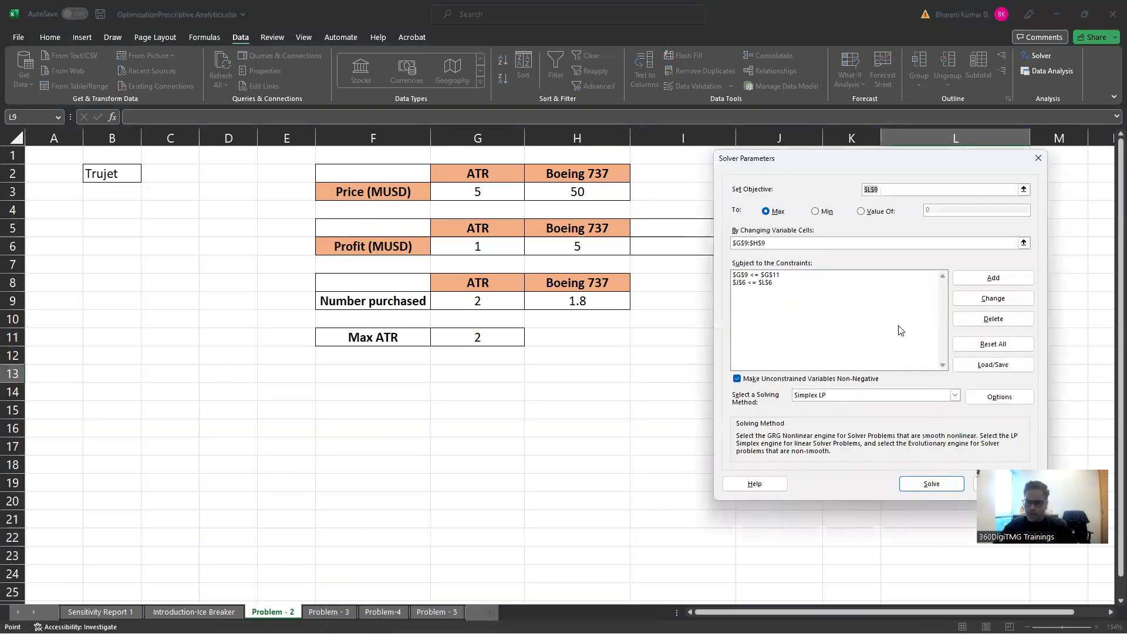
click(993, 278)
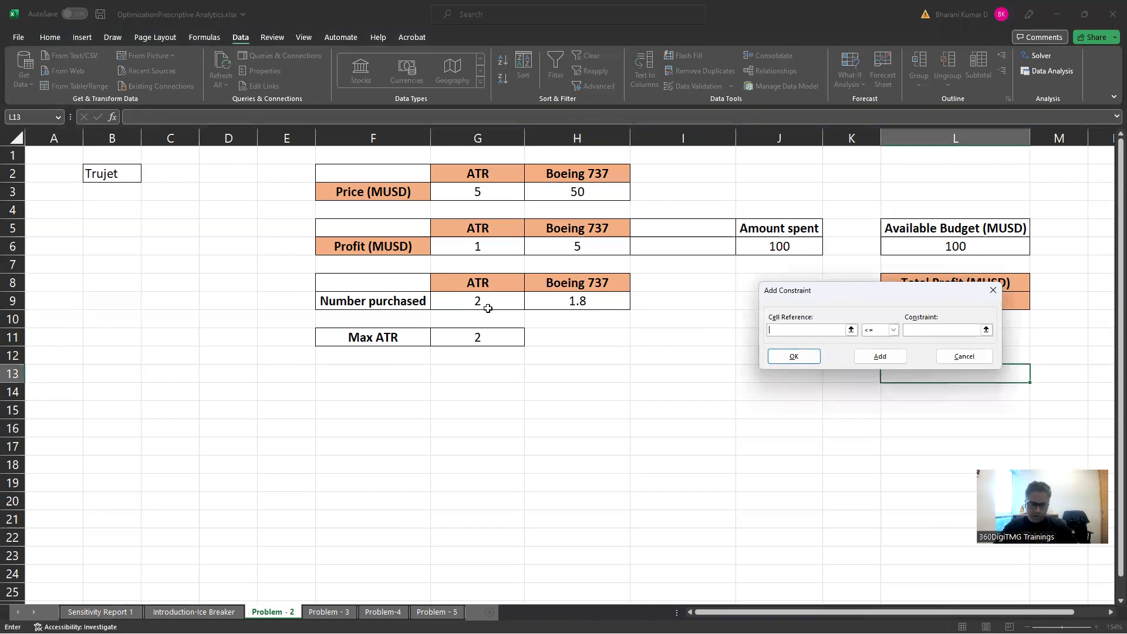
drag(488, 308, 584, 301)
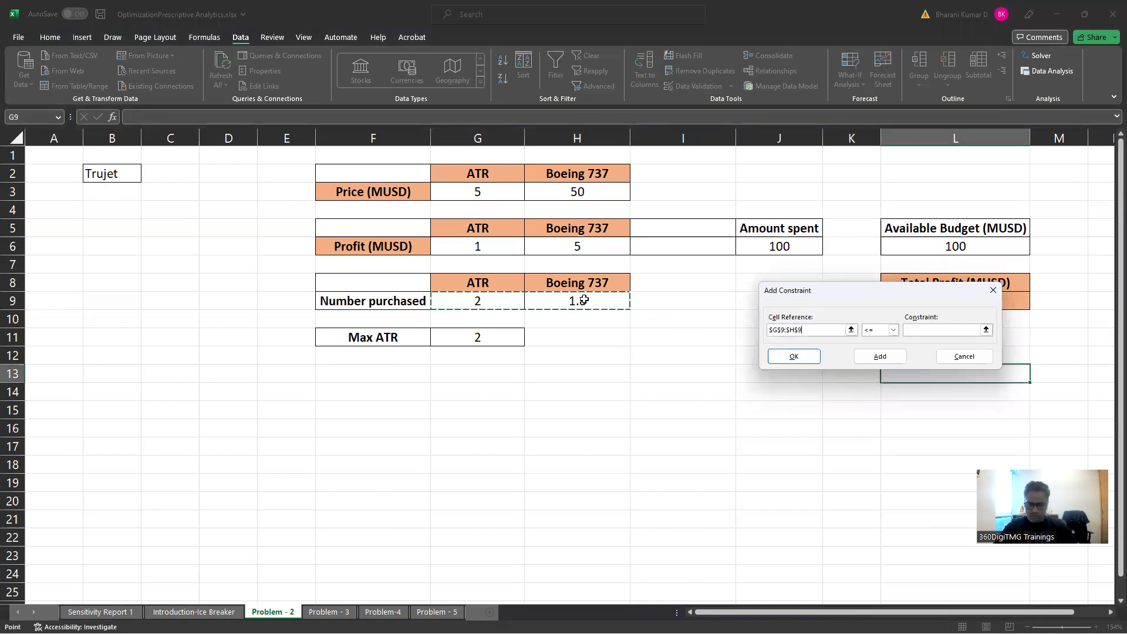
click(893, 330)
click(868, 364)
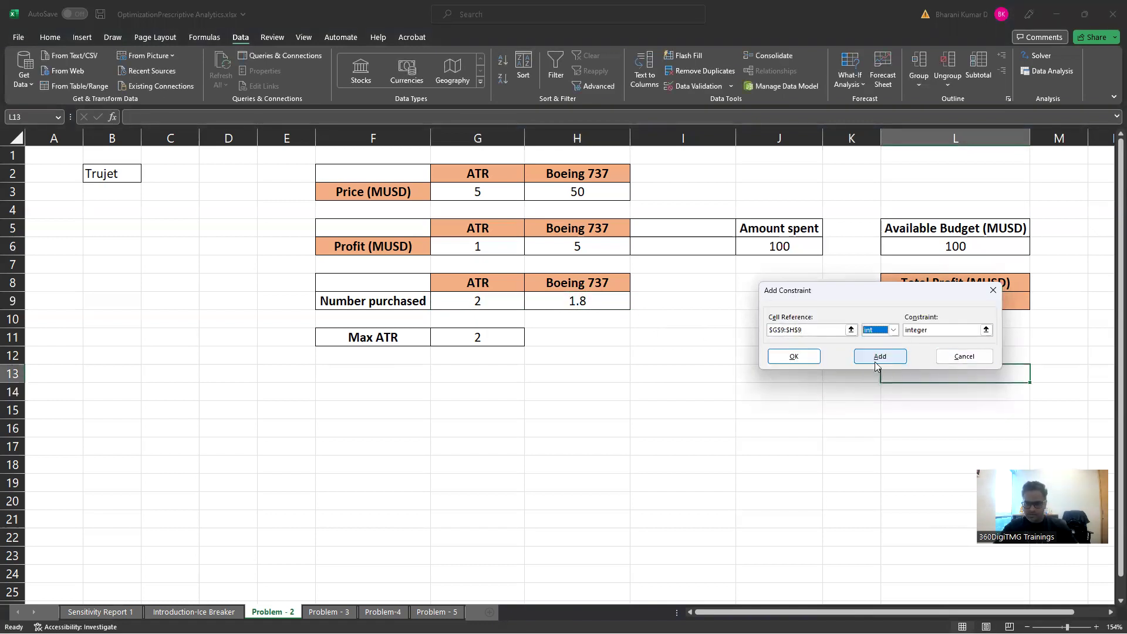
click(813, 368)
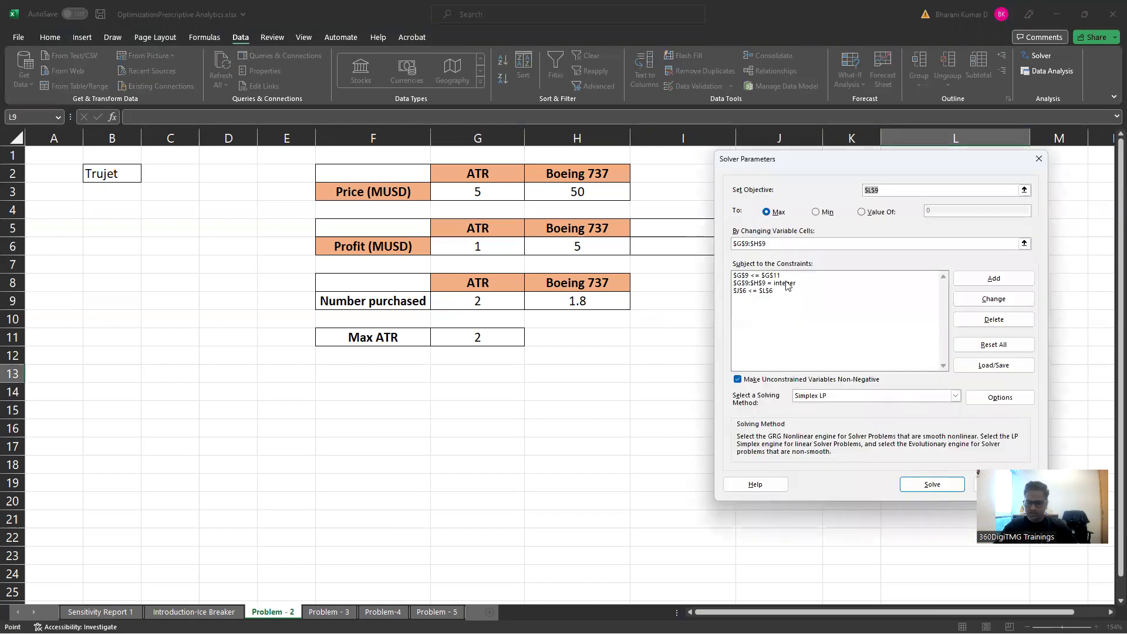
click(933, 485)
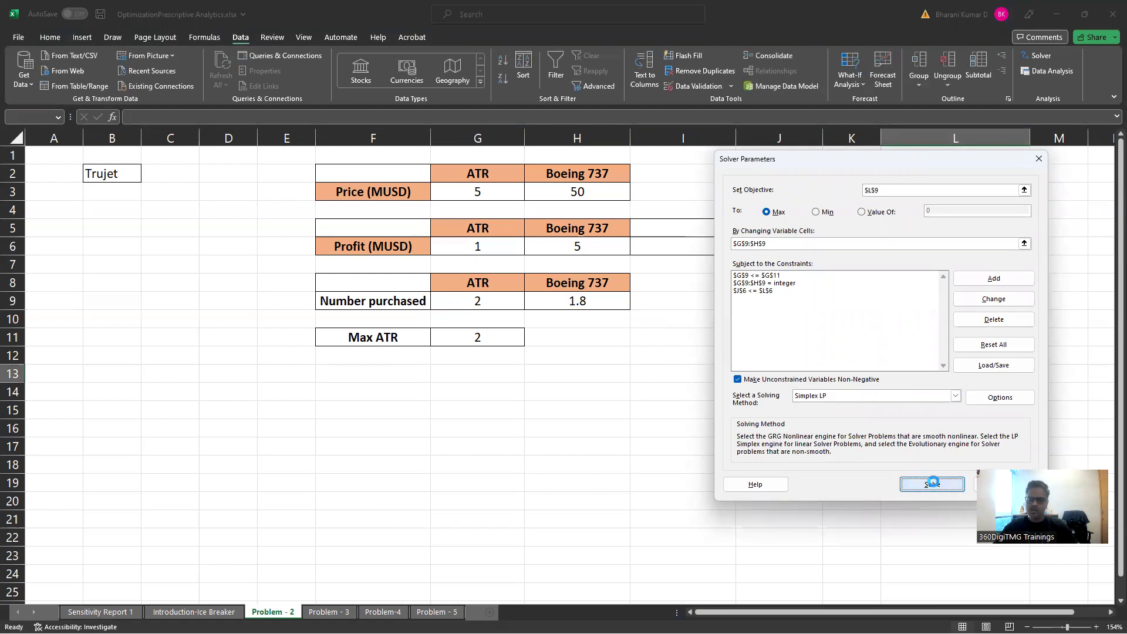
Keep the integer solution and check 2 Boeing 737 in H9 and total profit 10 in L9.
click(425, 346)
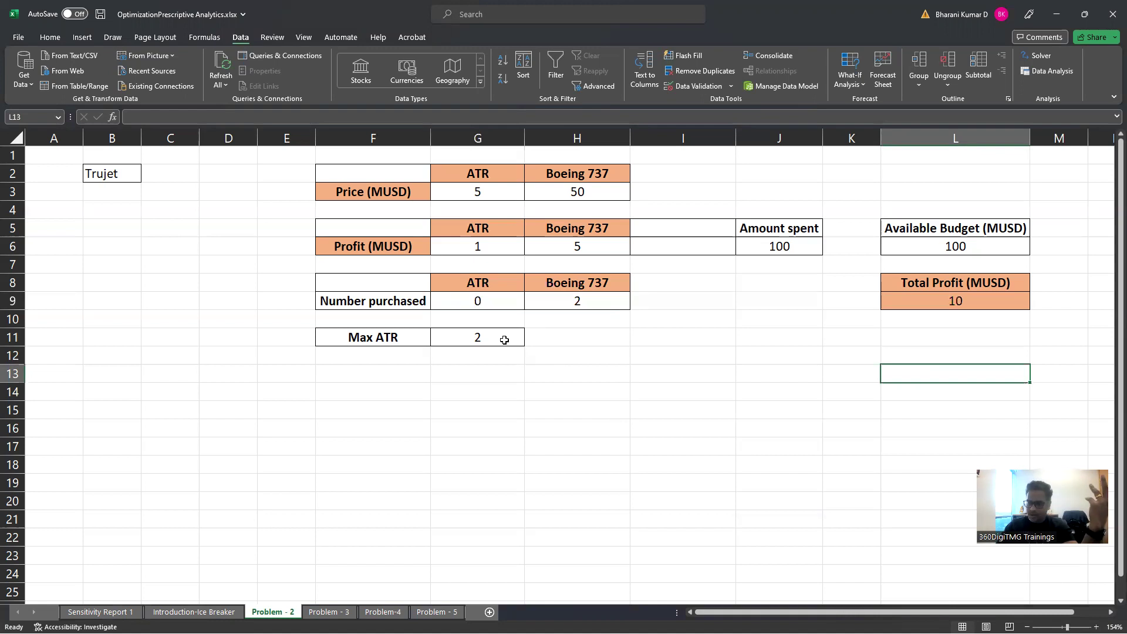
click(597, 302)
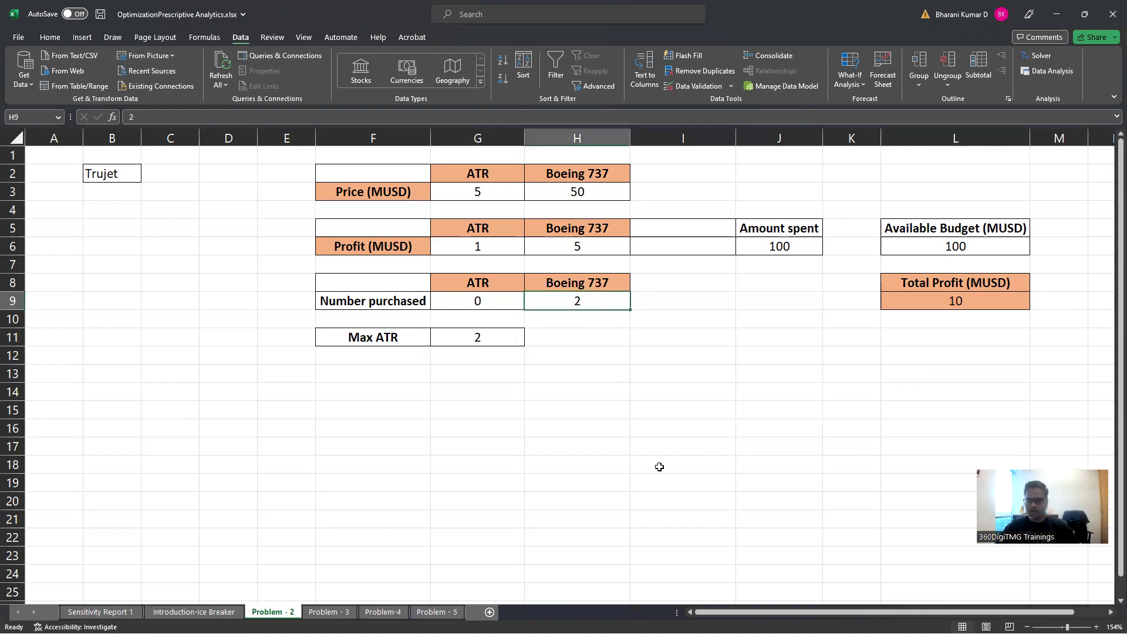
click(1011, 298)
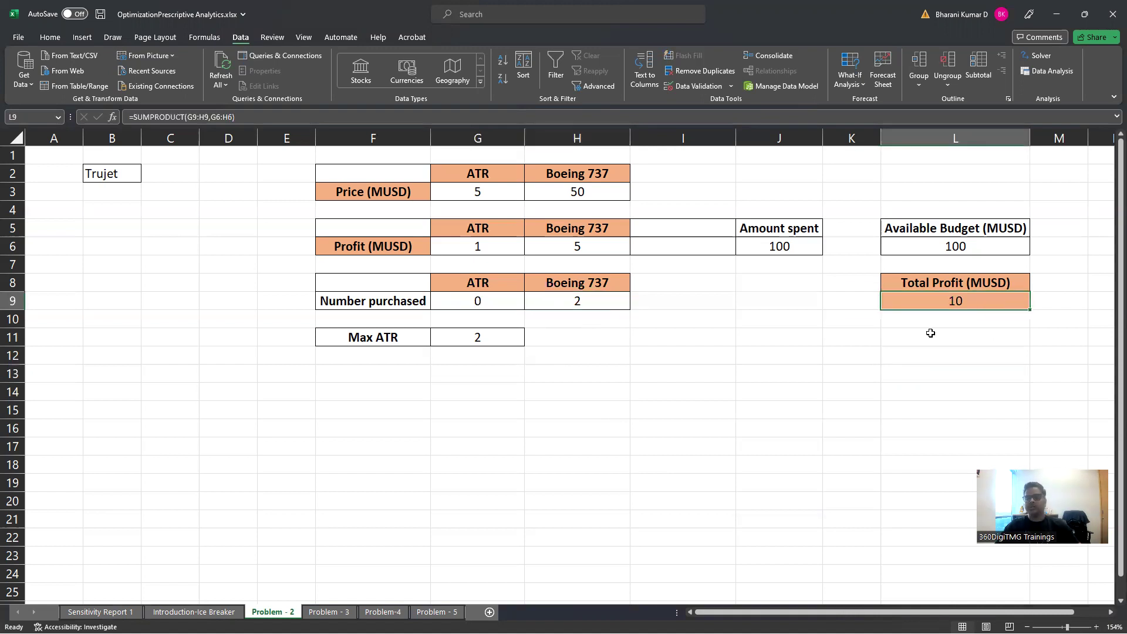